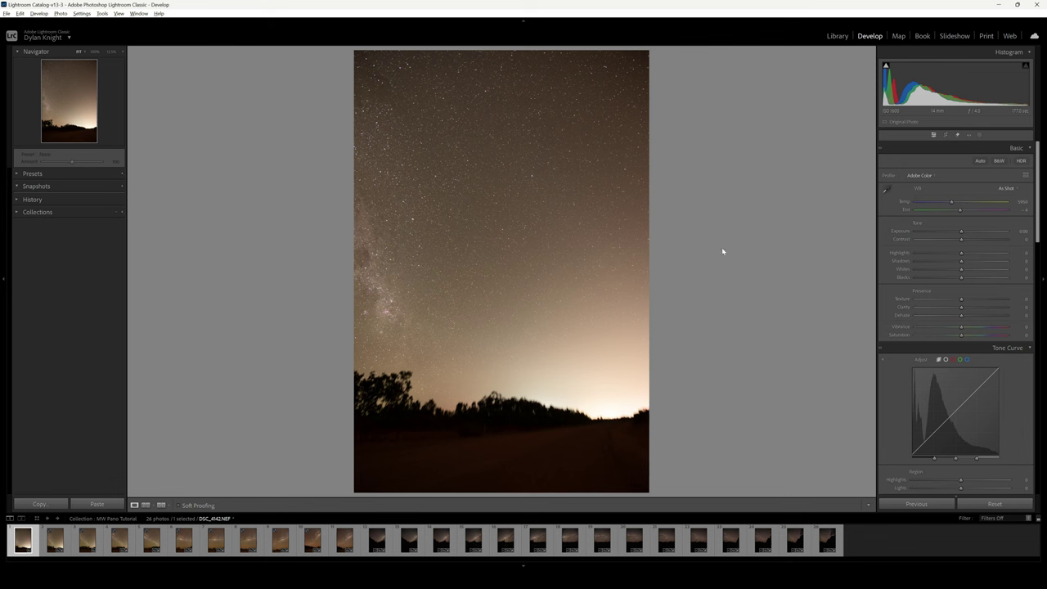
Step: Select the 15 tree-line frames with DSC_4394-Enhanced-NR-2.dng as the active photo
left_click(376, 541)
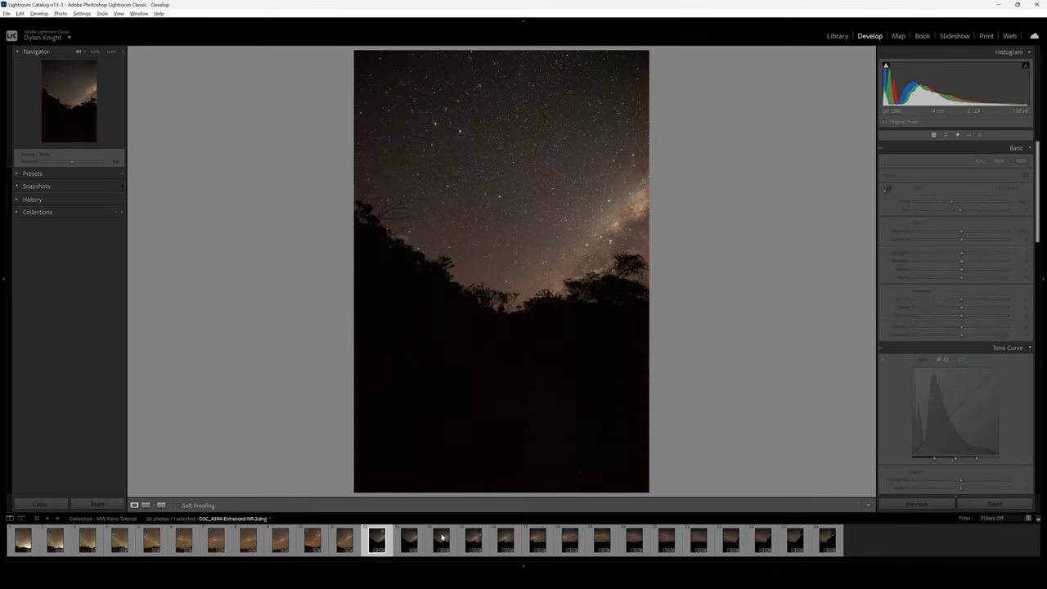
left_click(823, 543, "shift")
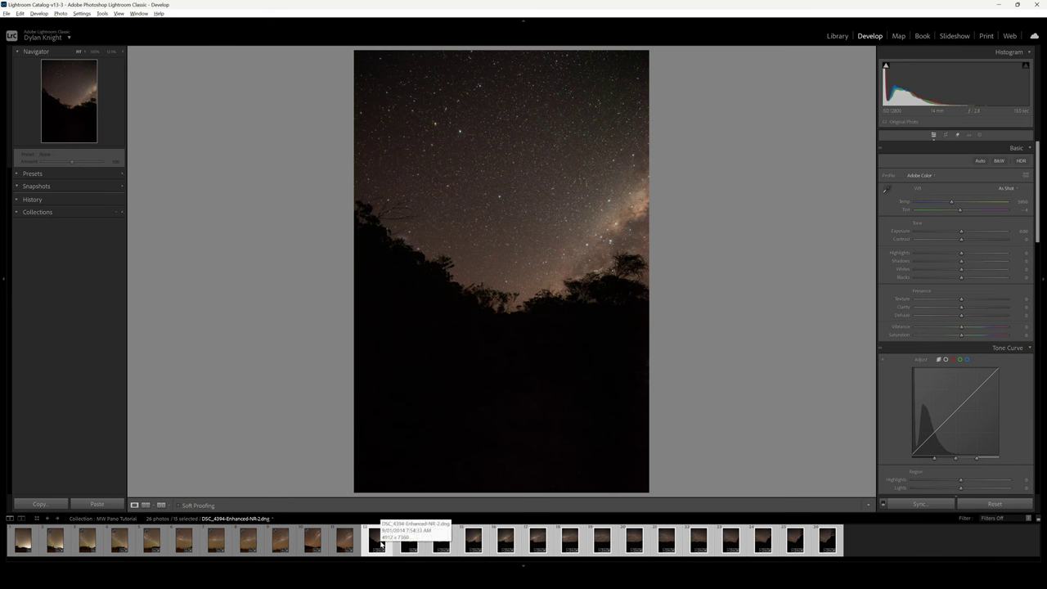
left_click(830, 547)
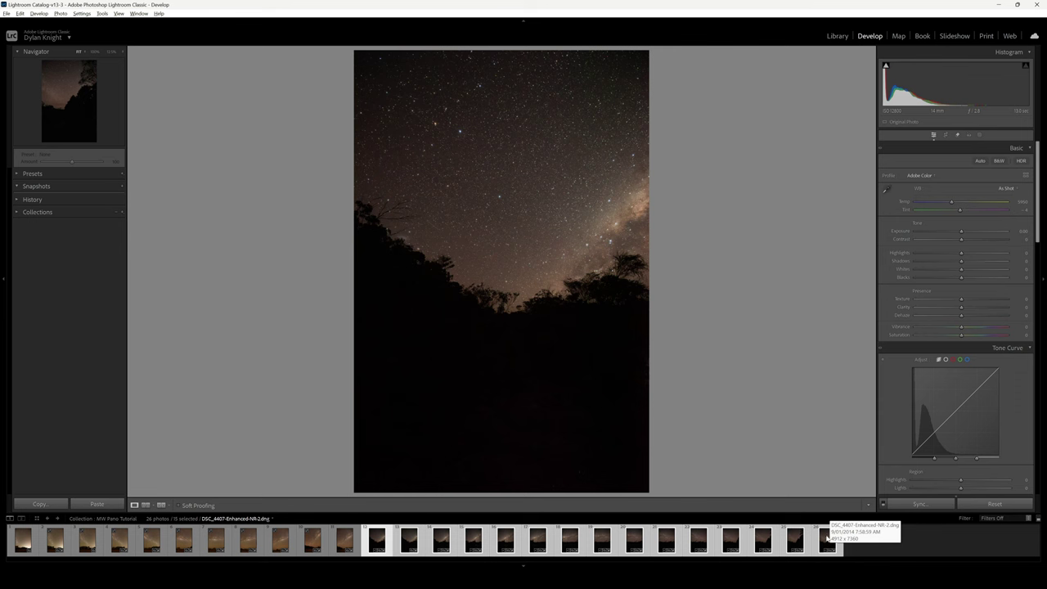
key("ctrl+z")
scroll(942, 322, "down", 15)
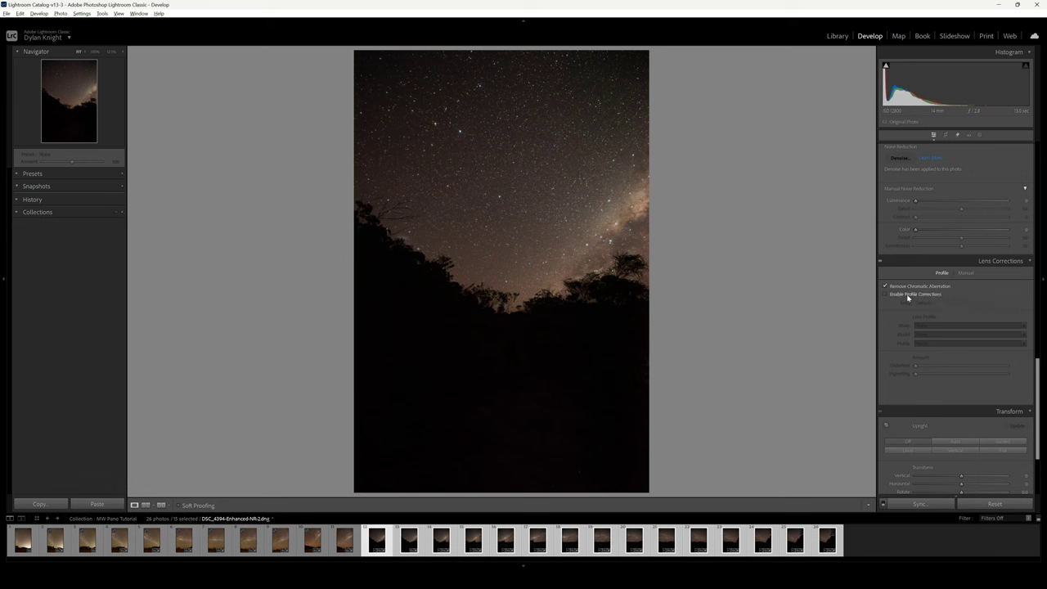
Step: Enable lens profile corrections on the first frame and synchronize them across all 15 frames
left_click(909, 296)
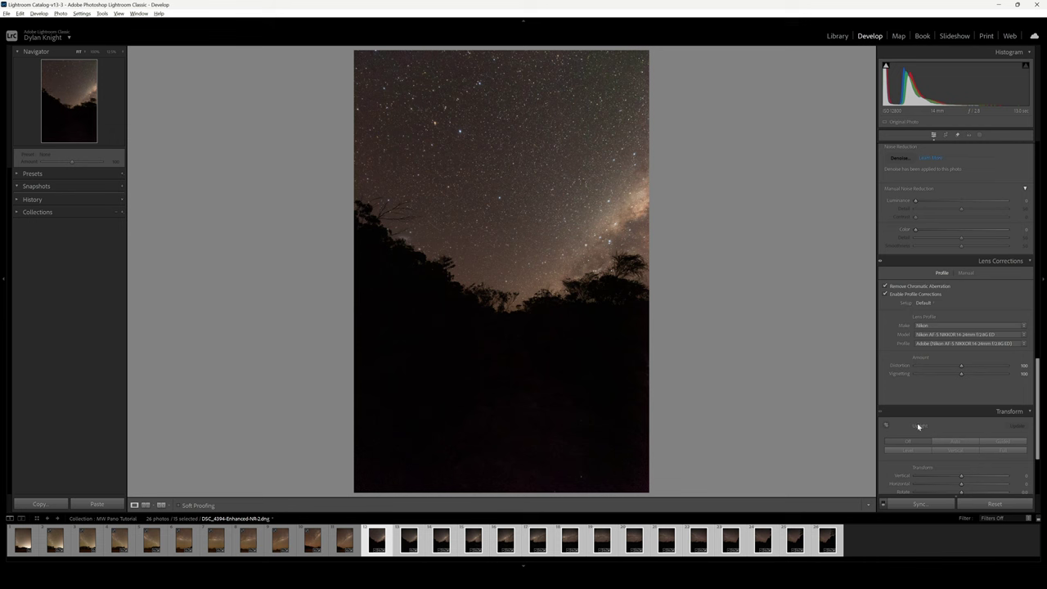
left_click(917, 504)
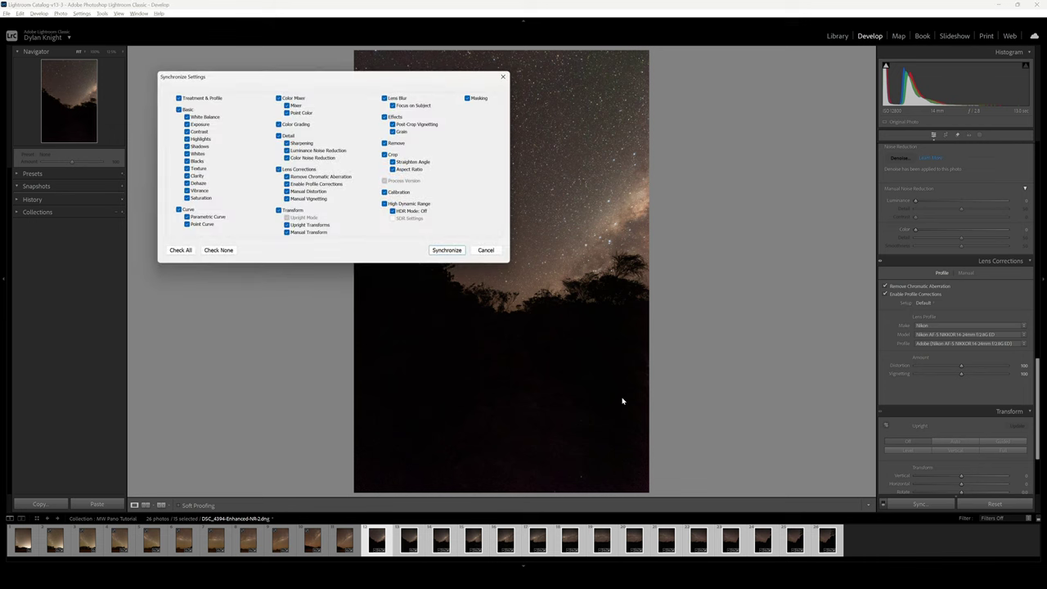
left_click(446, 250)
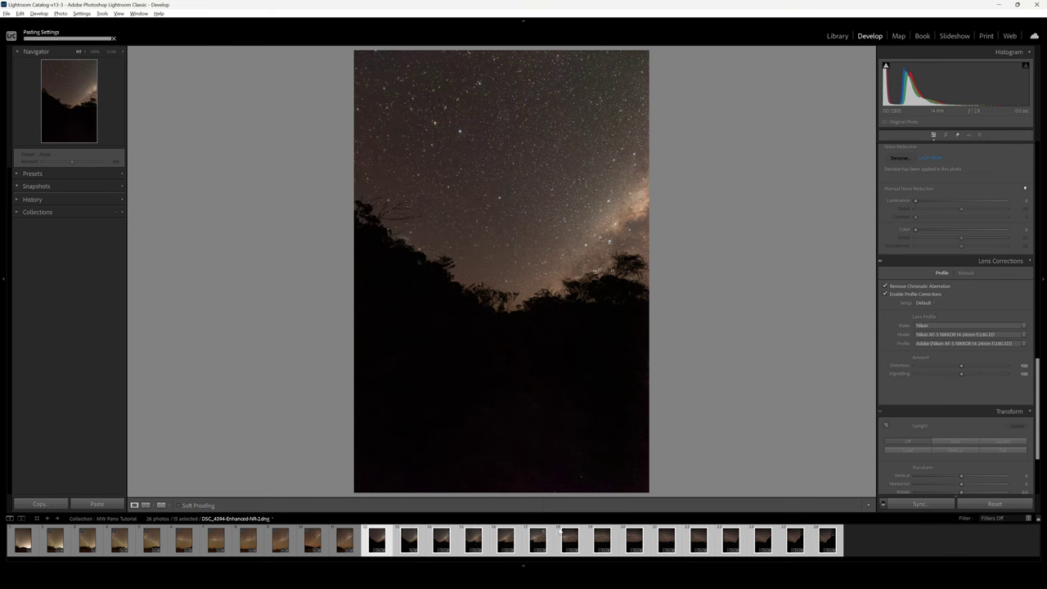
key("Left")
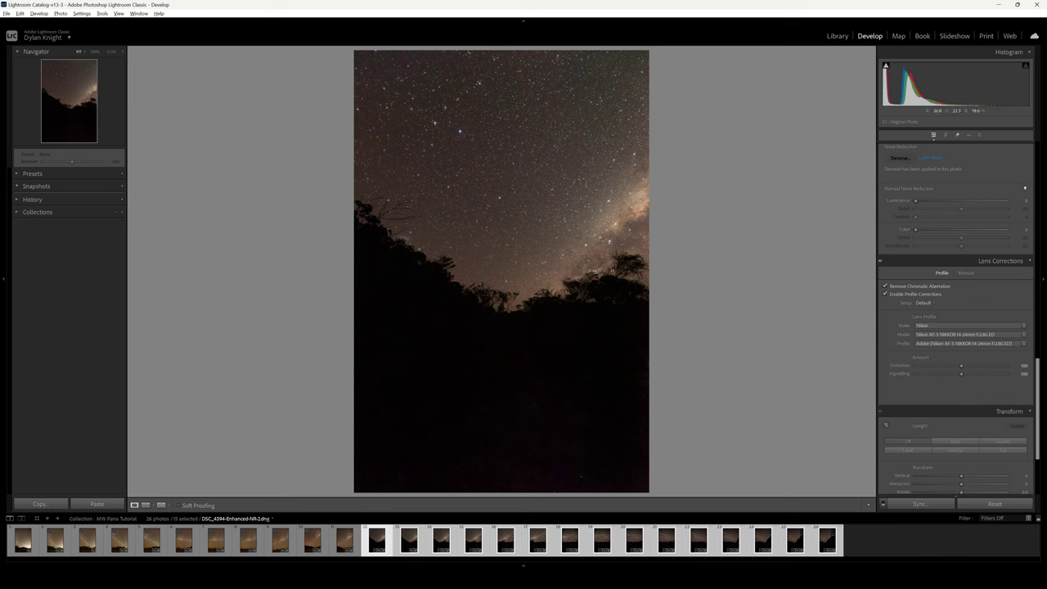
Step: Open the Panorama Merge Preview for the selected frames via Photo Merge > Panorama
right_click(490, 296)
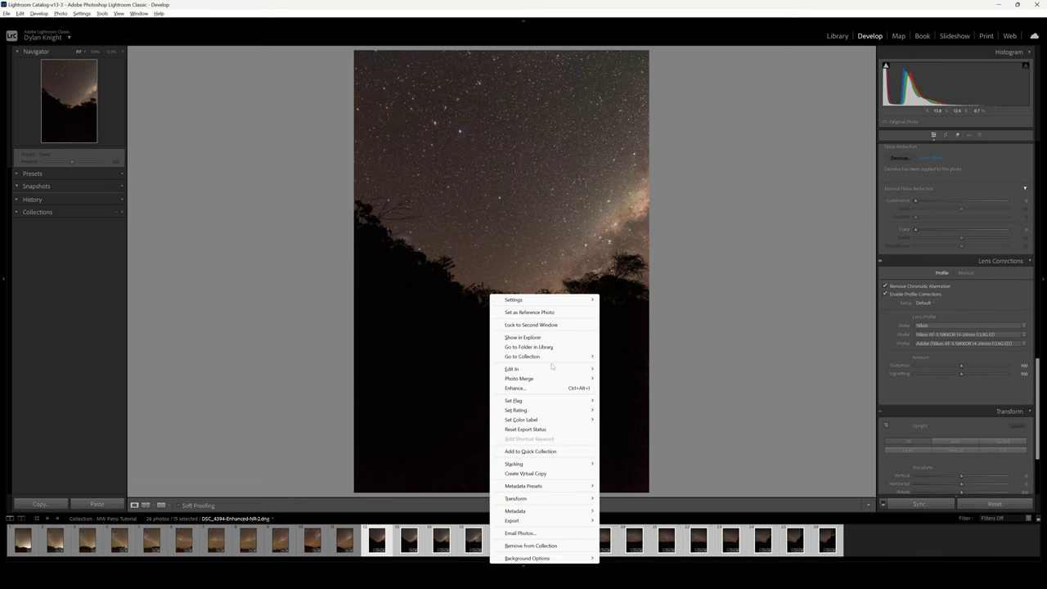
mouse_move(564, 382)
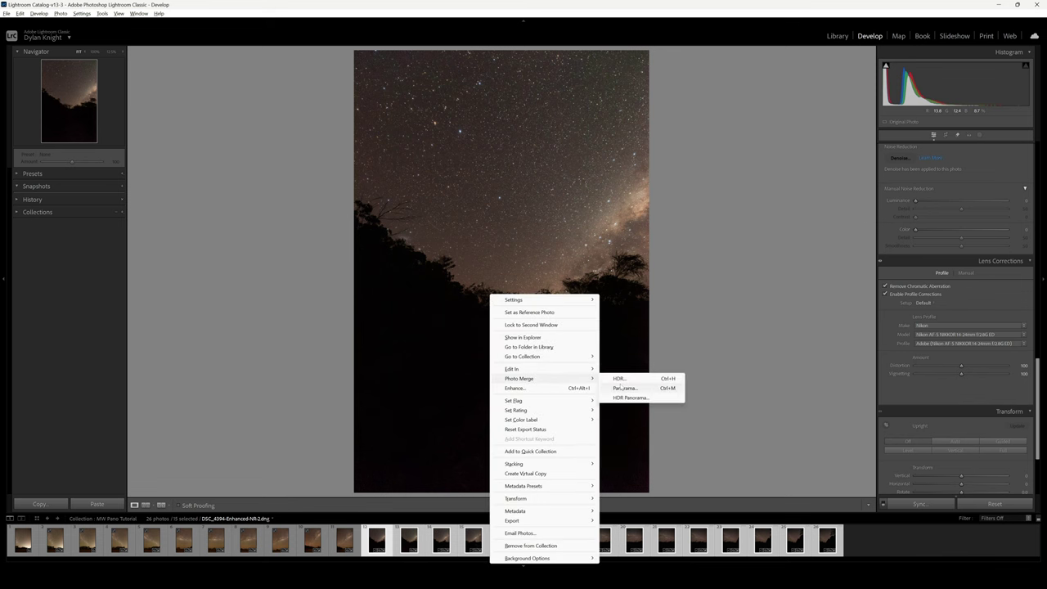
left_click(624, 389)
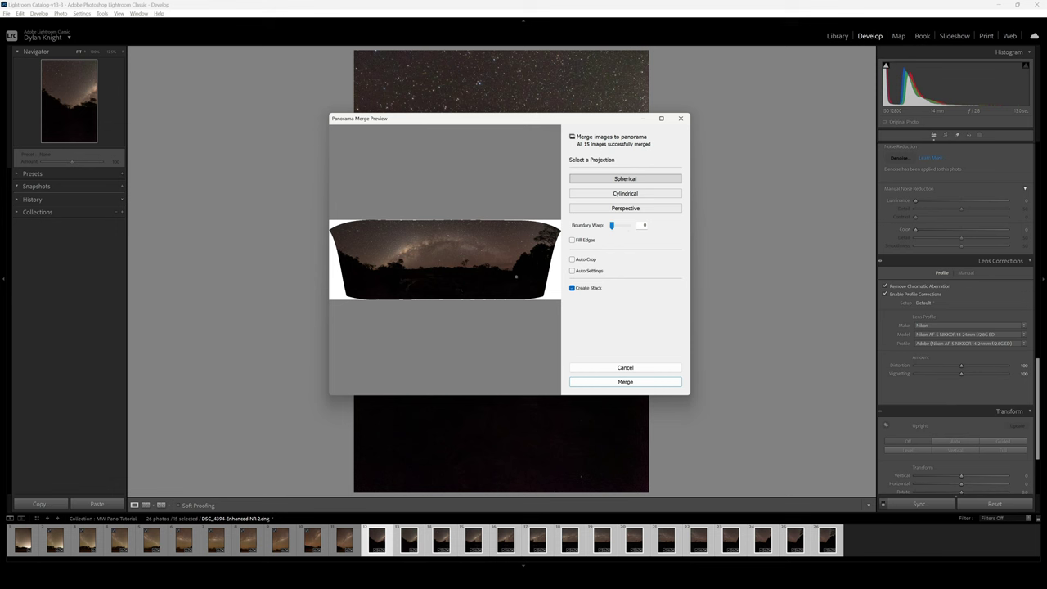
Step: Compare Cylindrical and Perspective projections, settle on Spherical, and enable Fill Edges
left_click(634, 195)
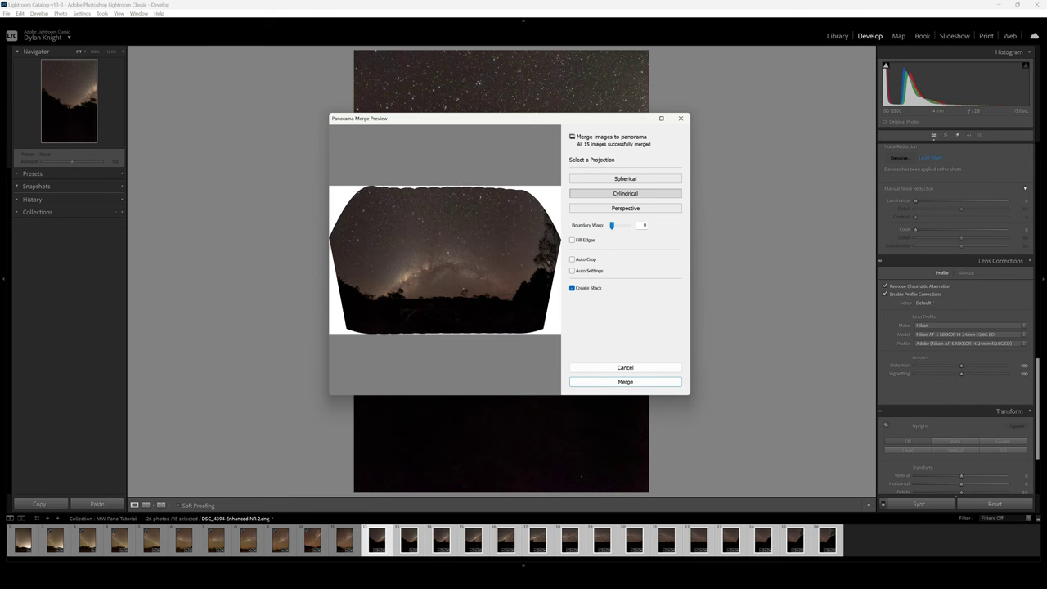
left_click(642, 208)
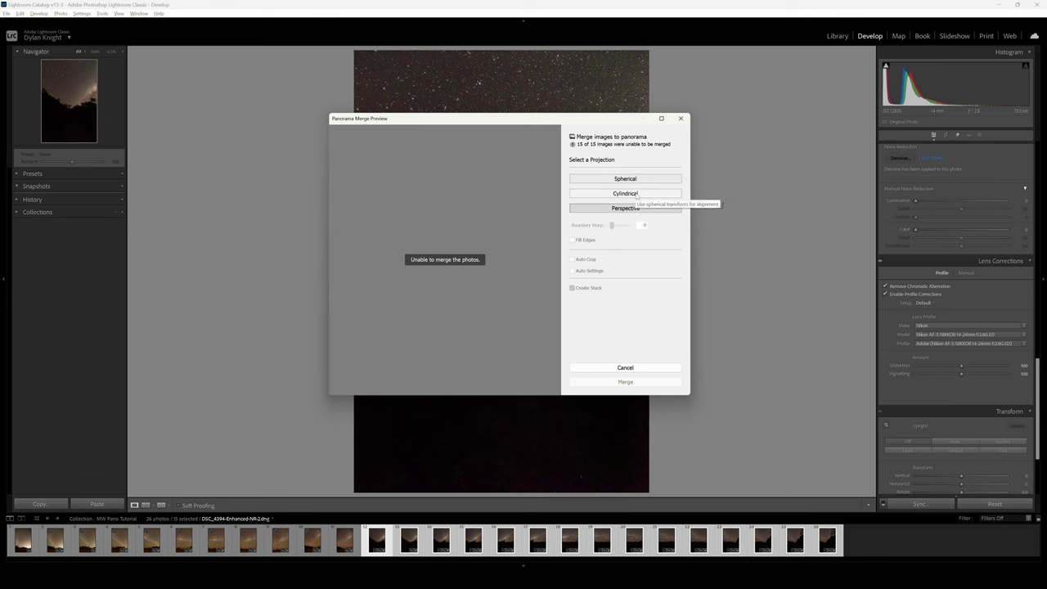
left_click(637, 194)
left_click(642, 179)
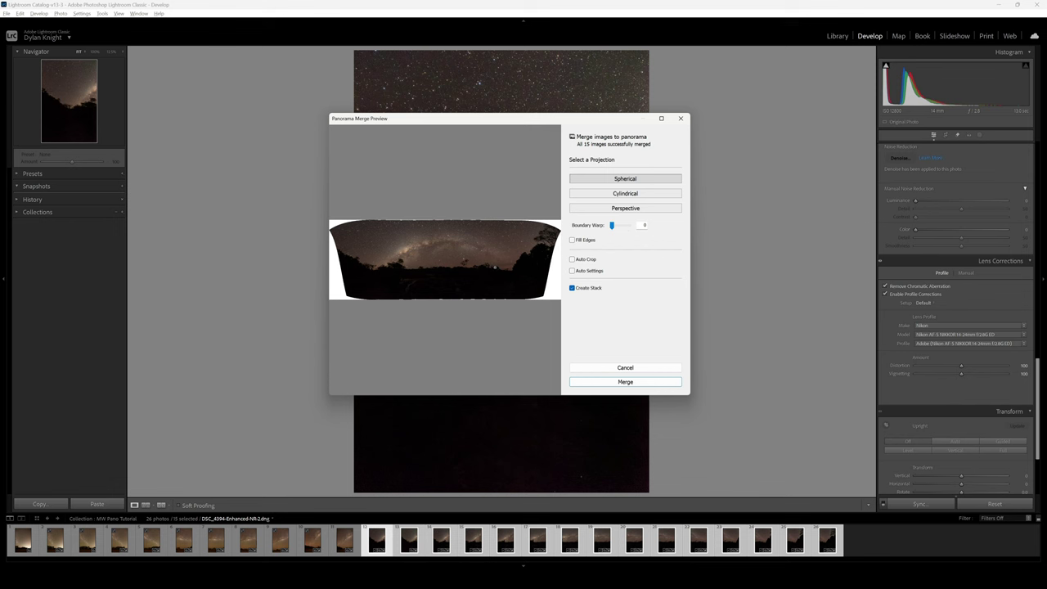
left_click(573, 240)
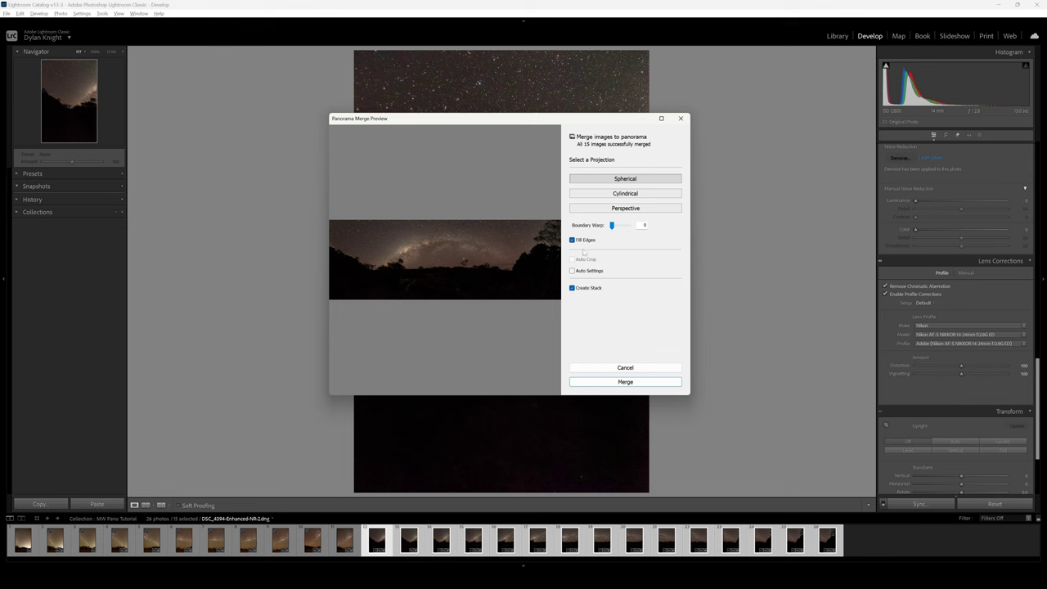
Step: Merge the Spherical panorama with Fill Edges, Auto Crop and Auto Settings all off
left_click(572, 240)
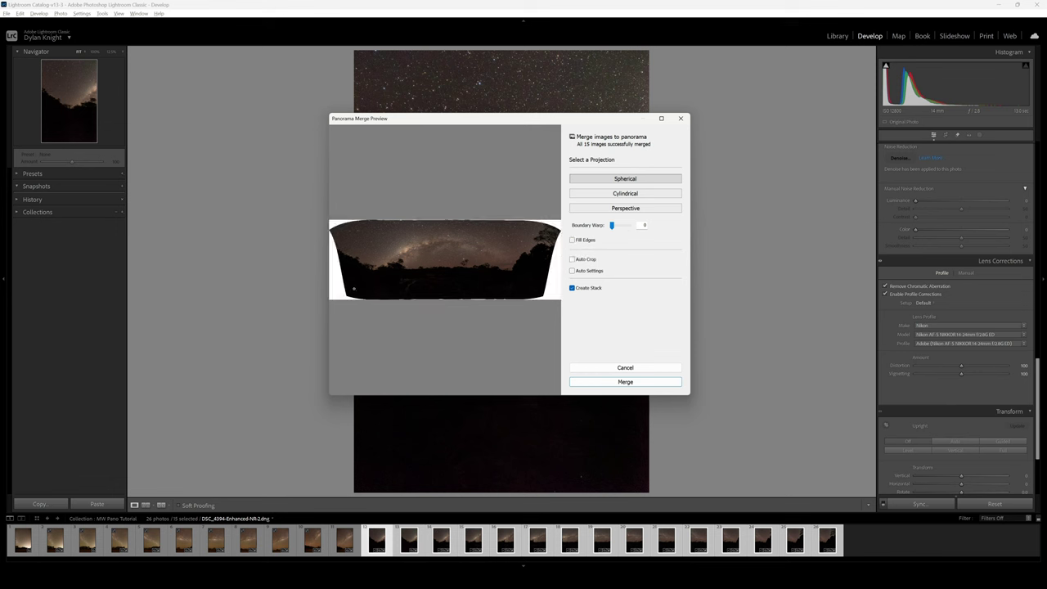
left_click(572, 259)
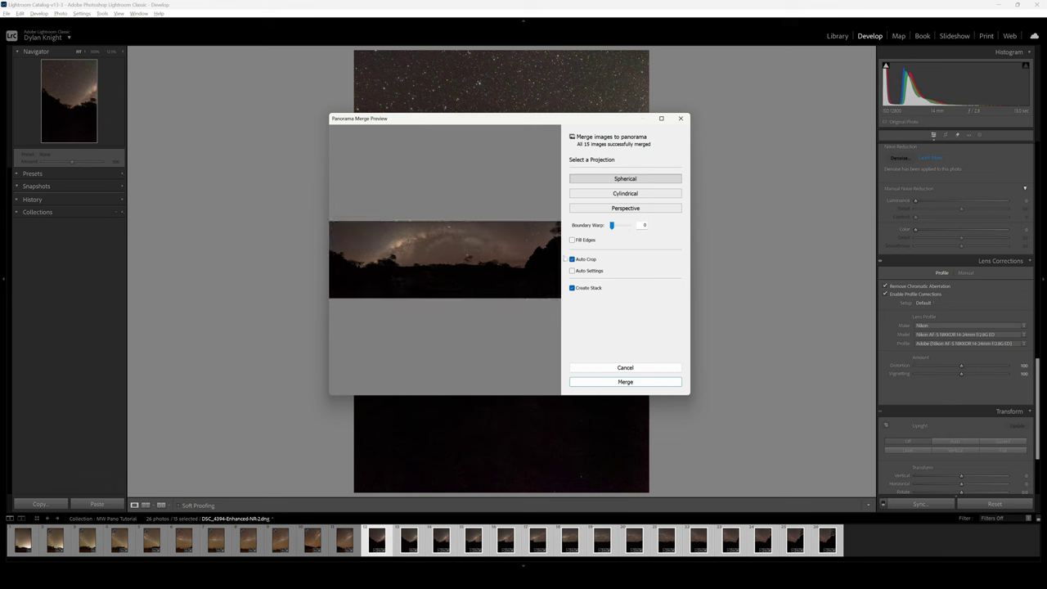
left_click(572, 259)
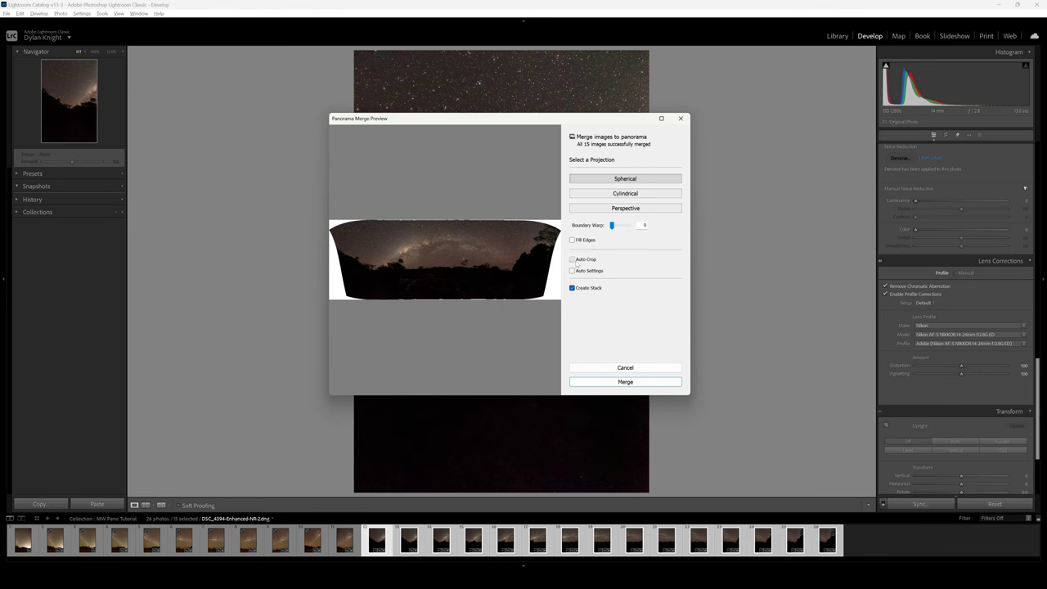
left_click(586, 262)
left_click(575, 260)
left_click(573, 271)
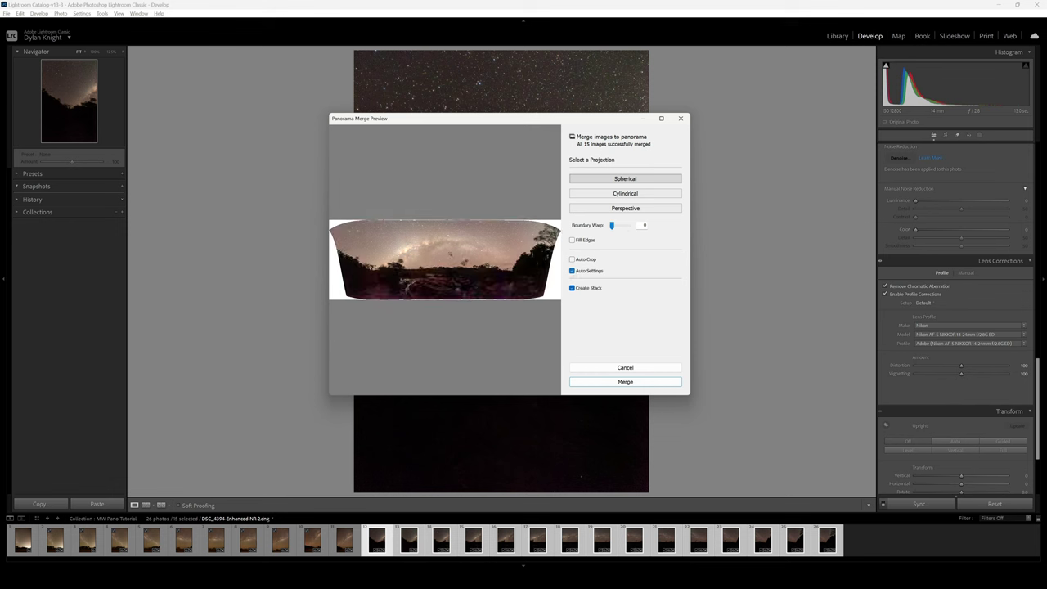
left_click(573, 271)
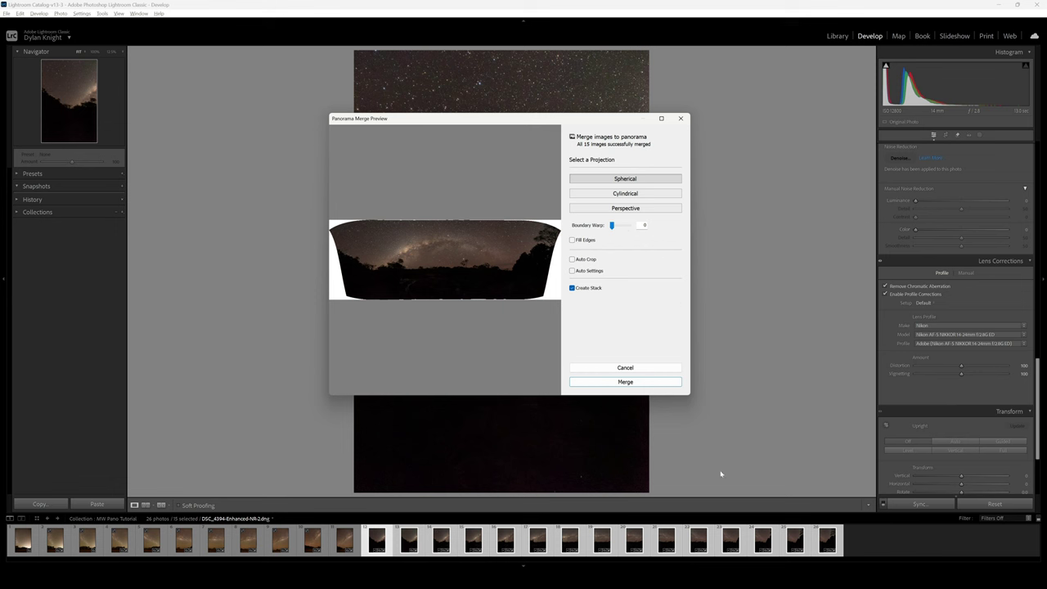
left_click(636, 382)
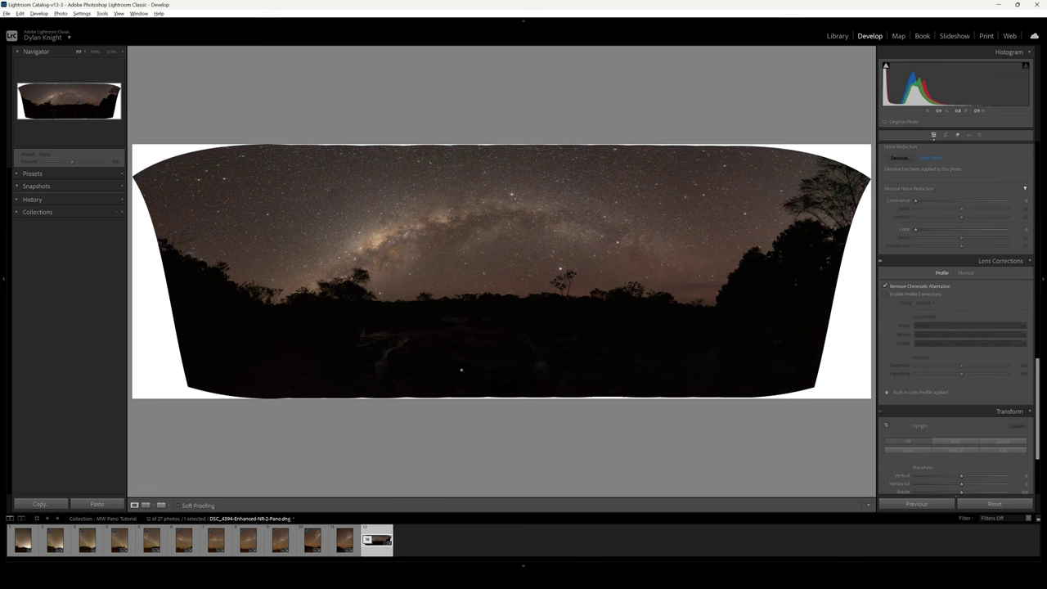
Step: Select the eleven dirt-road frames and sync lens profile corrections across all of them
left_click(342, 542)
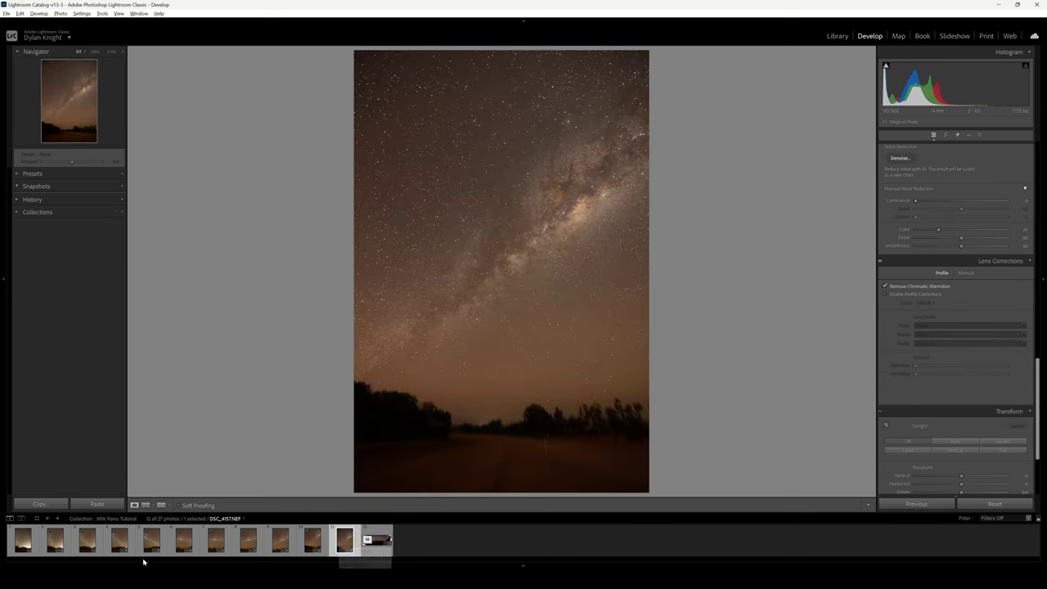
left_click(23, 540, "shift")
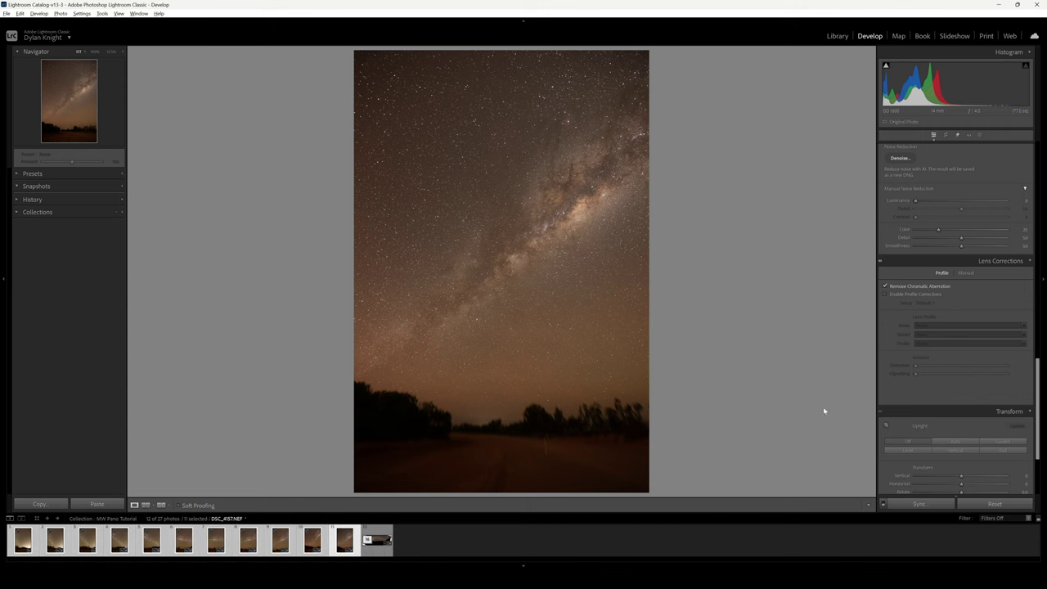
left_click(902, 295)
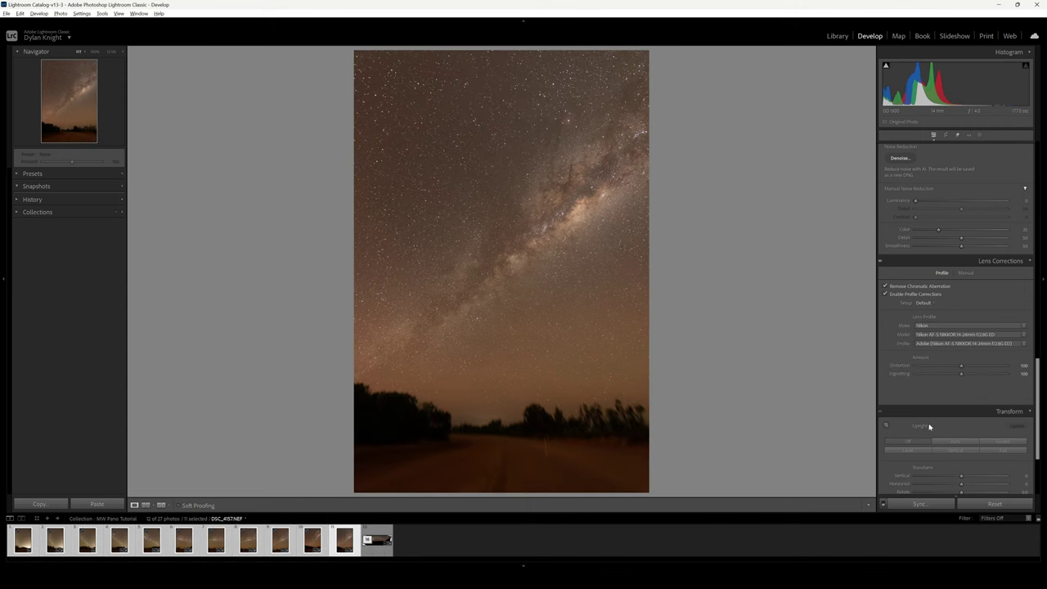
left_click(919, 504)
left_click(431, 251)
Step: Open the Panorama Merge Preview for the 11 road frames via Photo Merge > Panorama
right_click(492, 213)
mouse_move(563, 301)
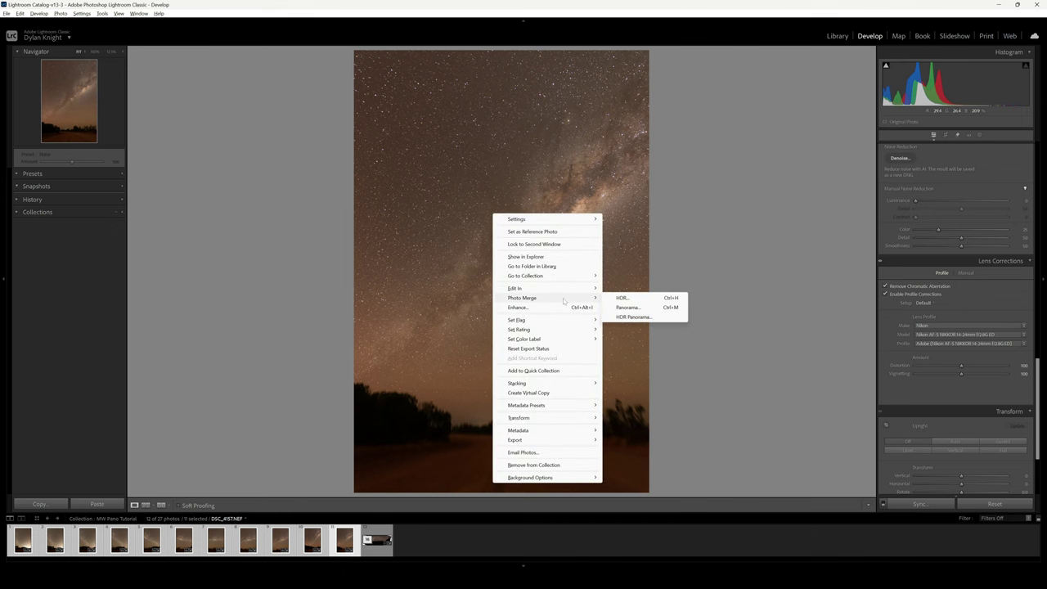
left_click(628, 308)
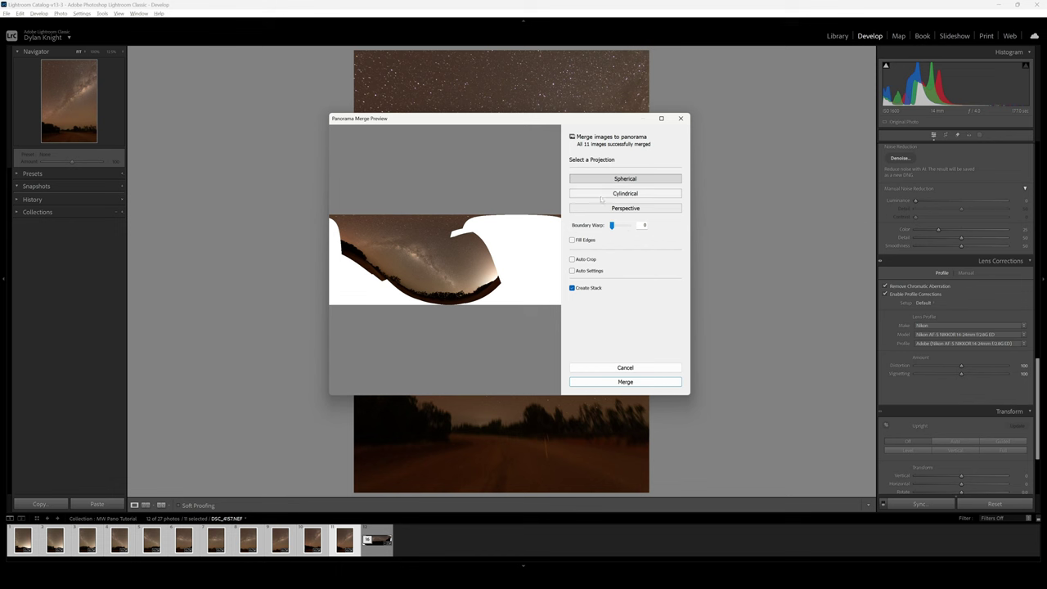
Step: Try Cylindrical and Perspective, choose Spherical, and merge the frames into DSC_4157-Pano.dng
left_click(625, 193)
left_click(622, 210)
left_click(626, 194)
left_click(625, 178)
left_click(625, 383)
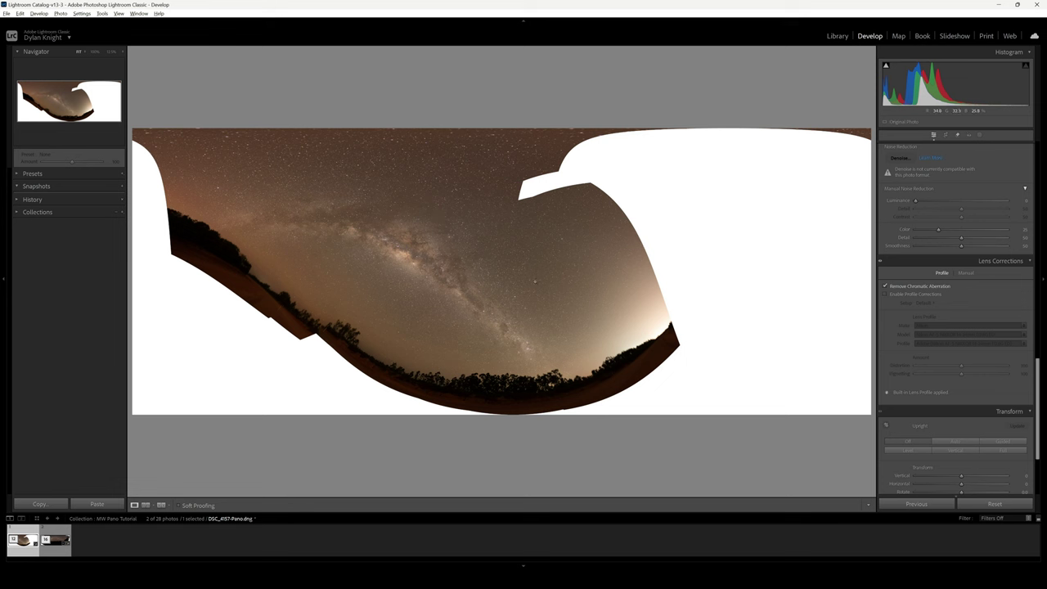
Step: Open DSC_4157-Pano.dng in Adobe Photoshop 2024 via Edit In
right_click(535, 279)
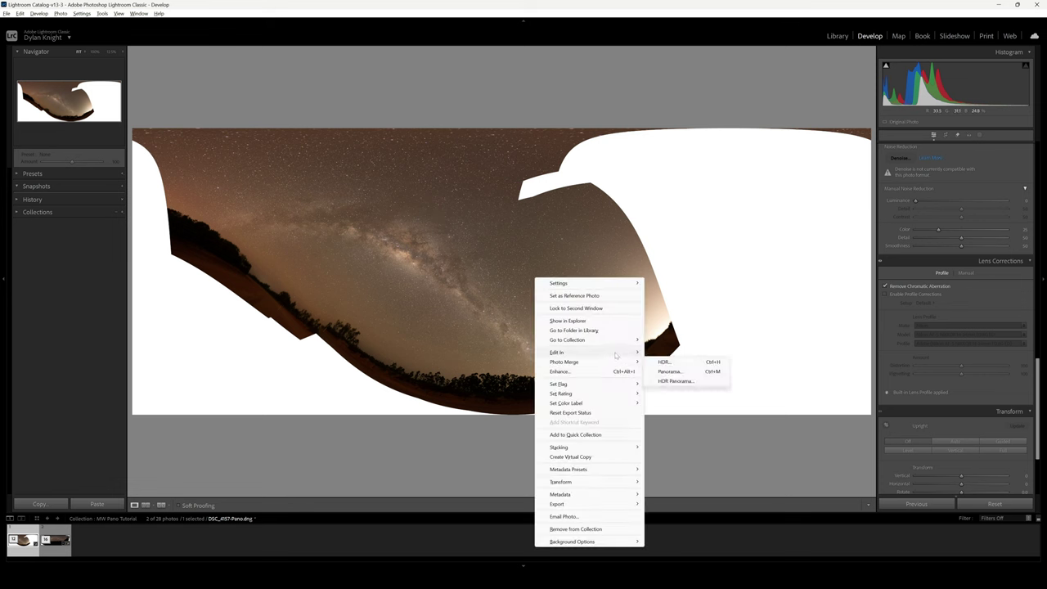
mouse_move(615, 354)
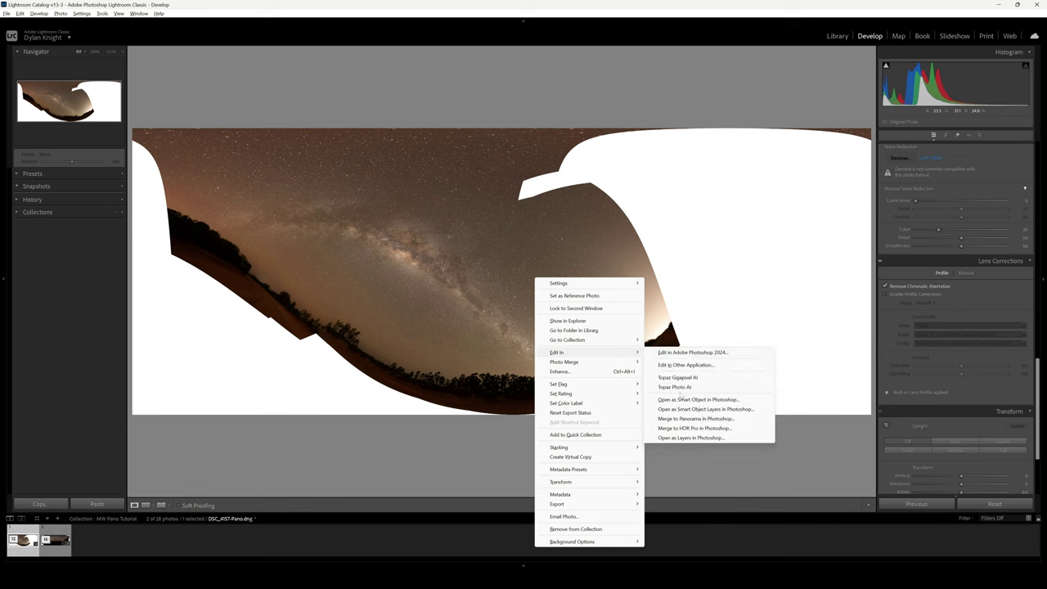
left_click(681, 388)
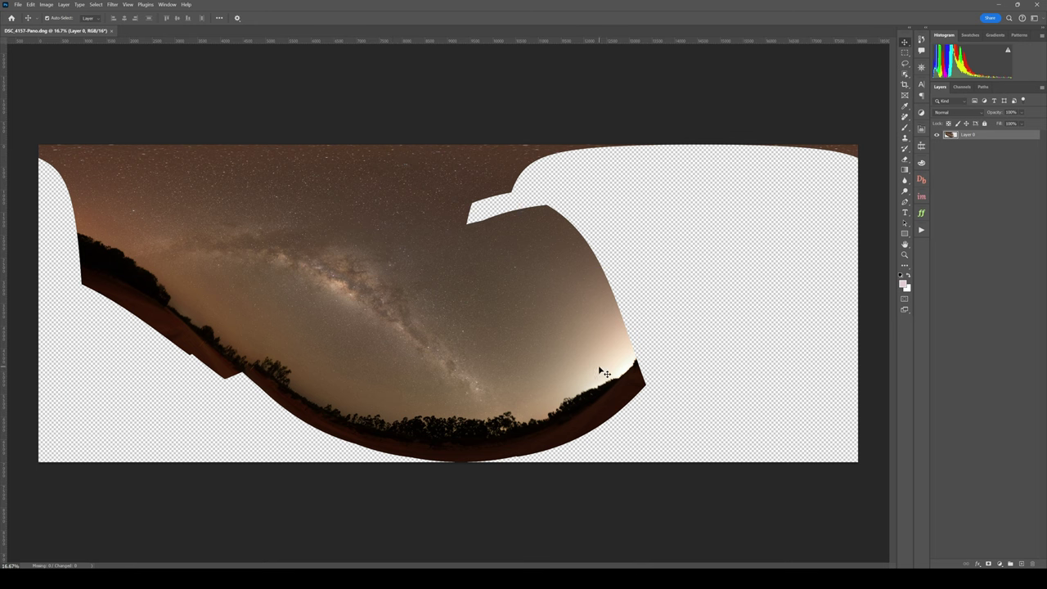
Step: Crop the panorama to a landscape 2:3 (4:6) frame around the Milky Way arc and tree line
key("c")
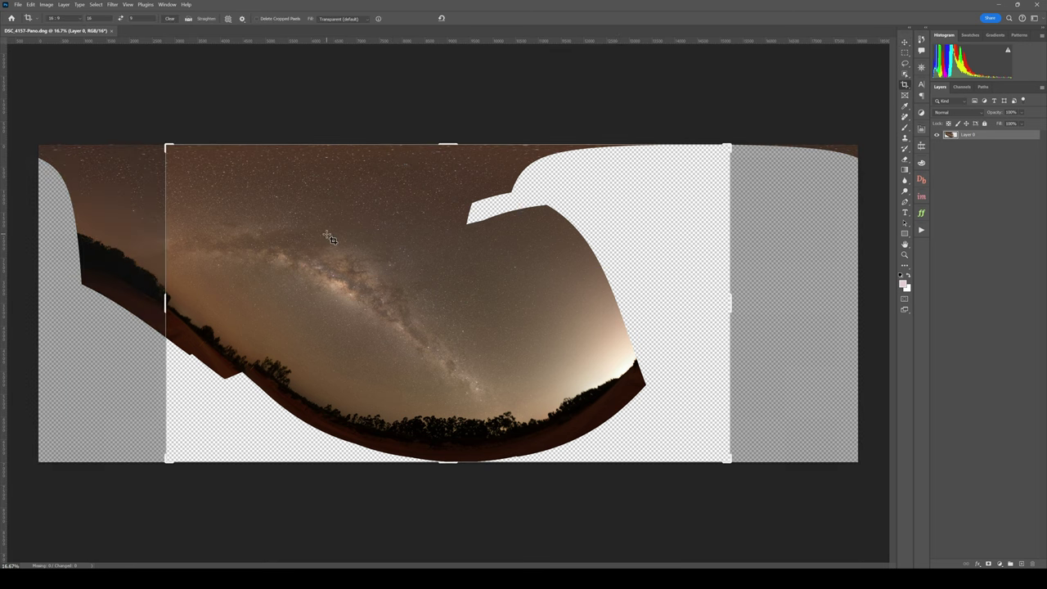
left_click(80, 18)
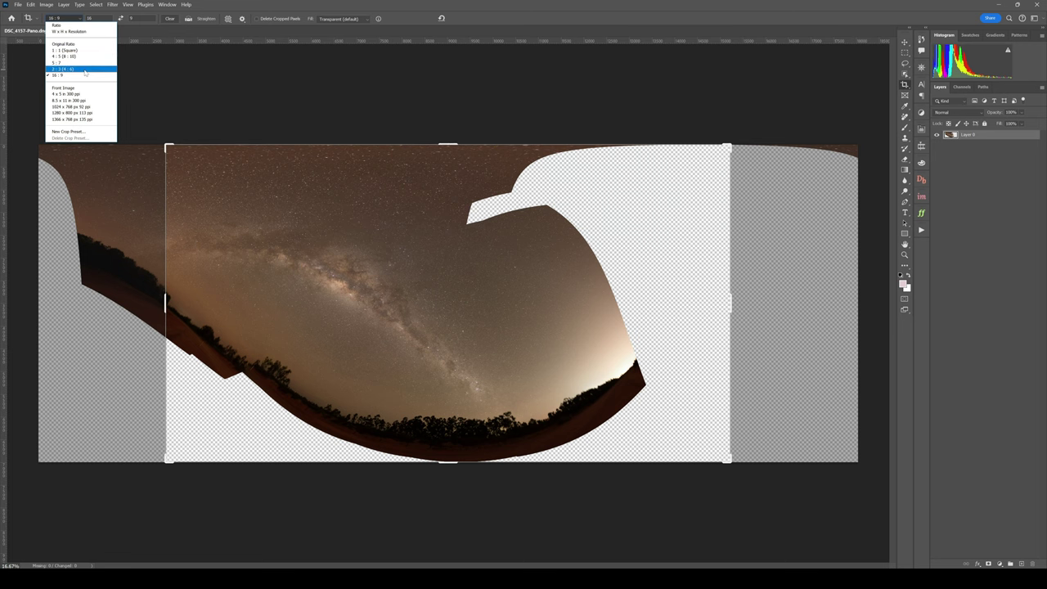
left_click(84, 70)
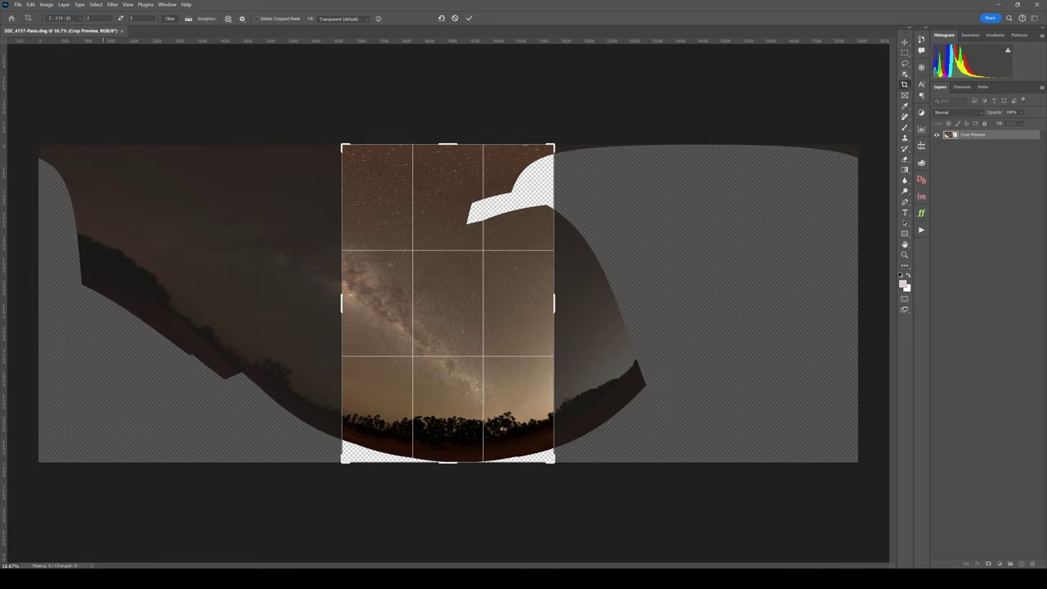
left_click(122, 18)
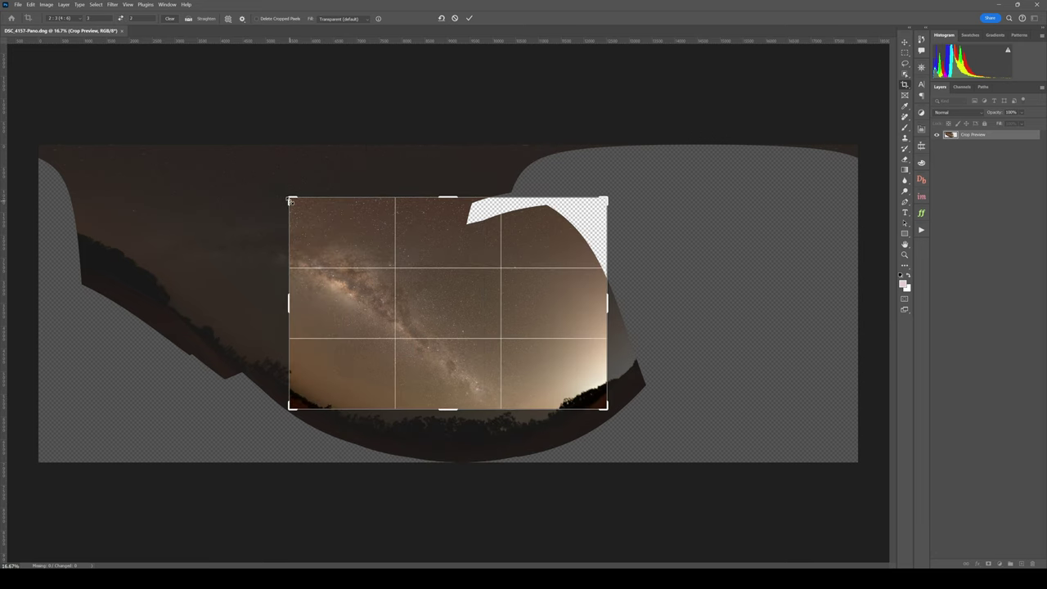
left_click_drag(286, 198, 205, 139)
left_click_drag(381, 302, 409, 267)
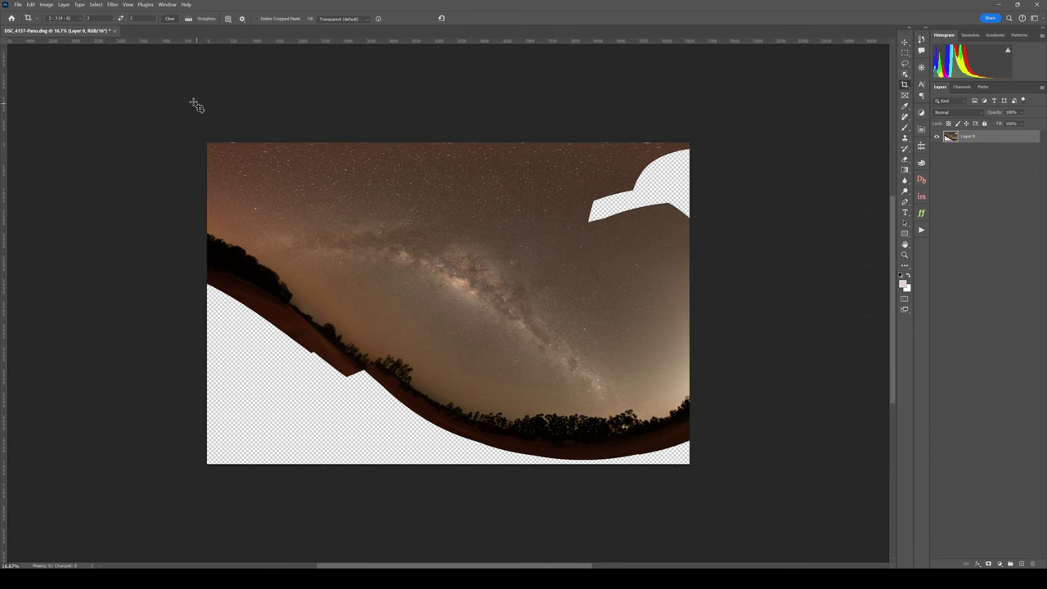
key("Return")
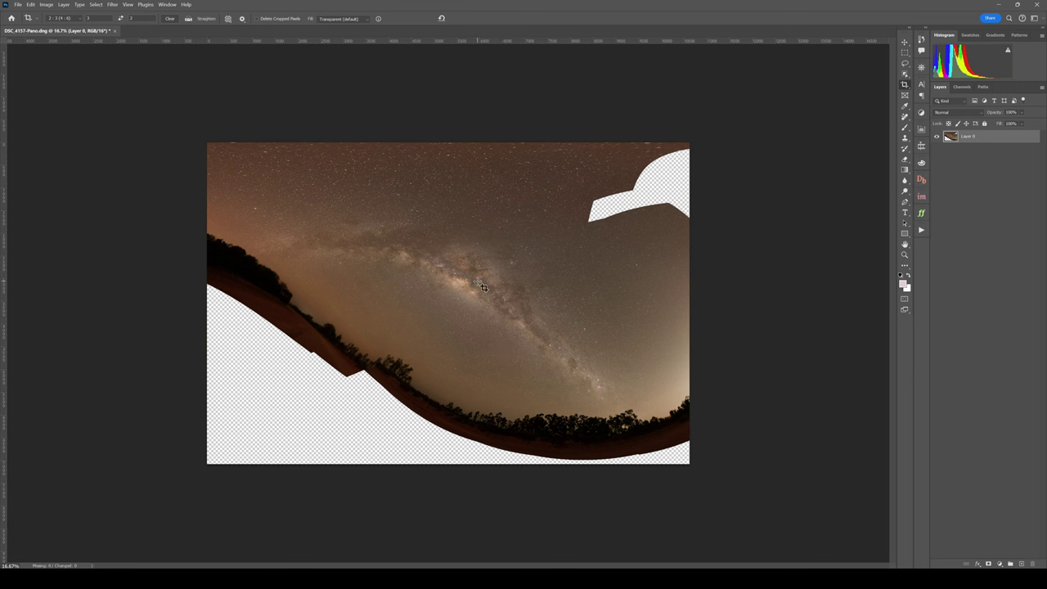
key("v")
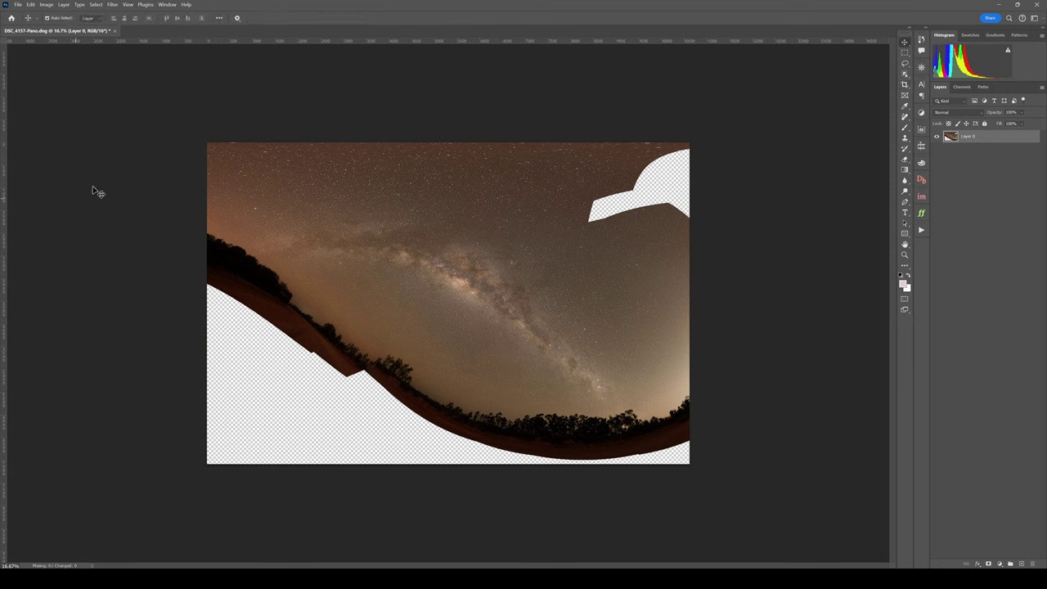
Step: Add two horizontal guides and a vertical centre guide, then duplicate Layer 0 as Layer 0 copy
left_click_drag(276, 40, 566, 438)
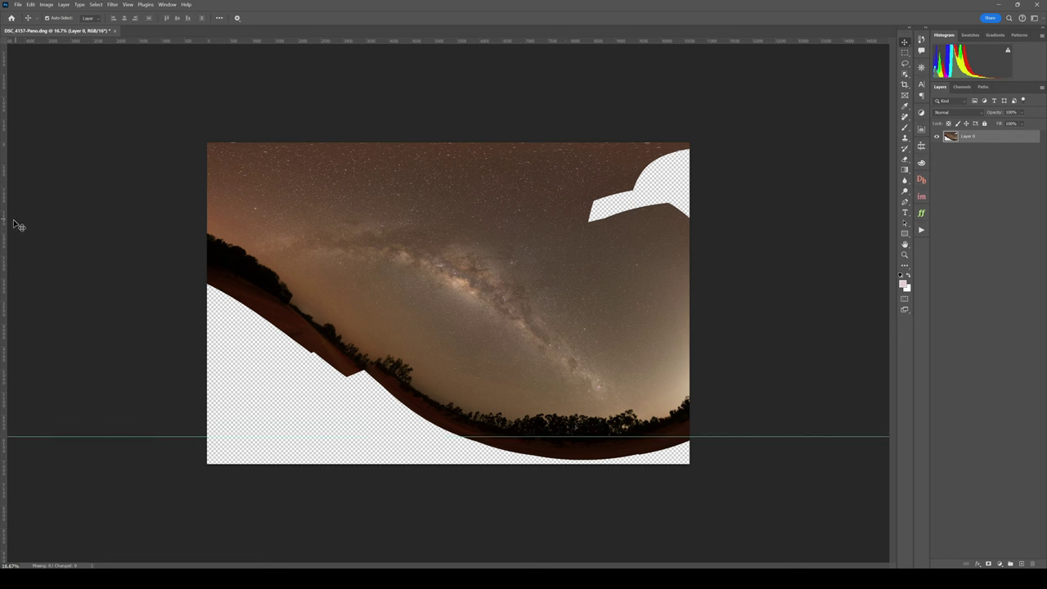
left_click_drag(6, 227, 452, 226)
left_click_drag(463, 40, 481, 301)
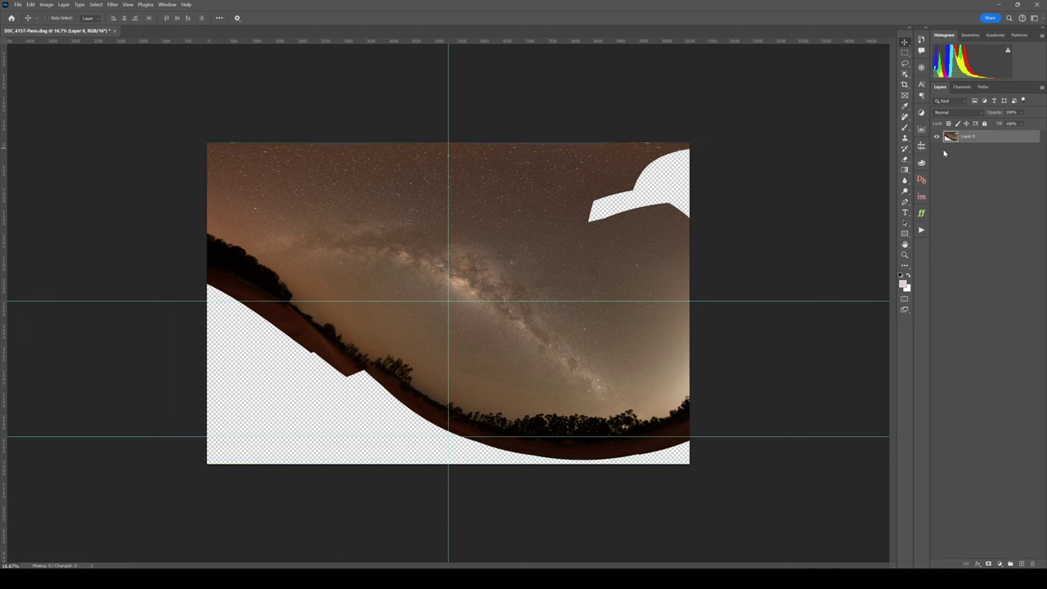
key("ctrl+j")
Step: Switch Layer 0 copy to Warp and pull its left edge and bottom-left corner down and outward
key("ctrl+t")
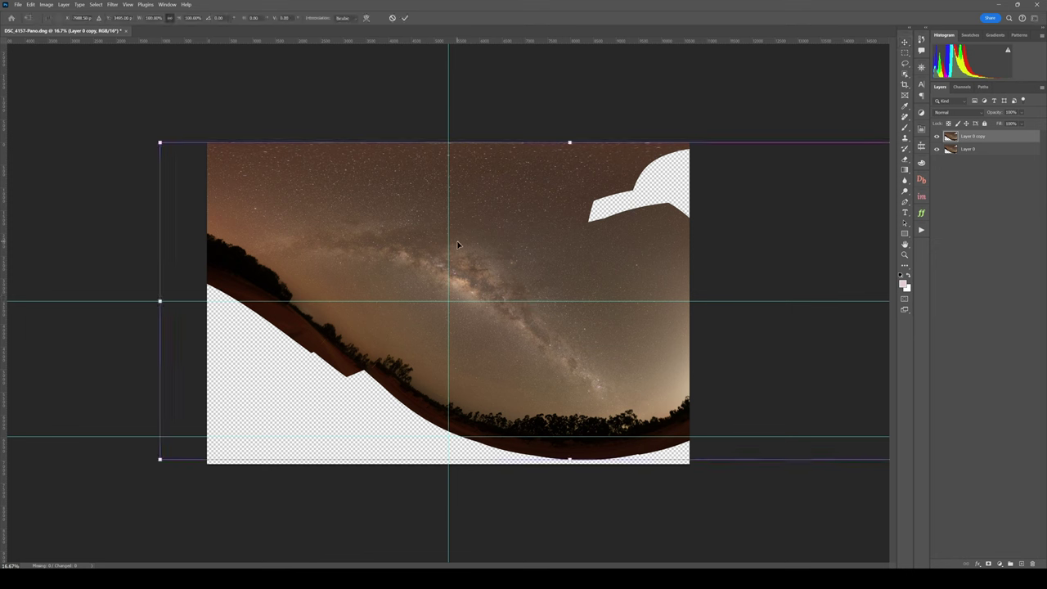
right_click(422, 239)
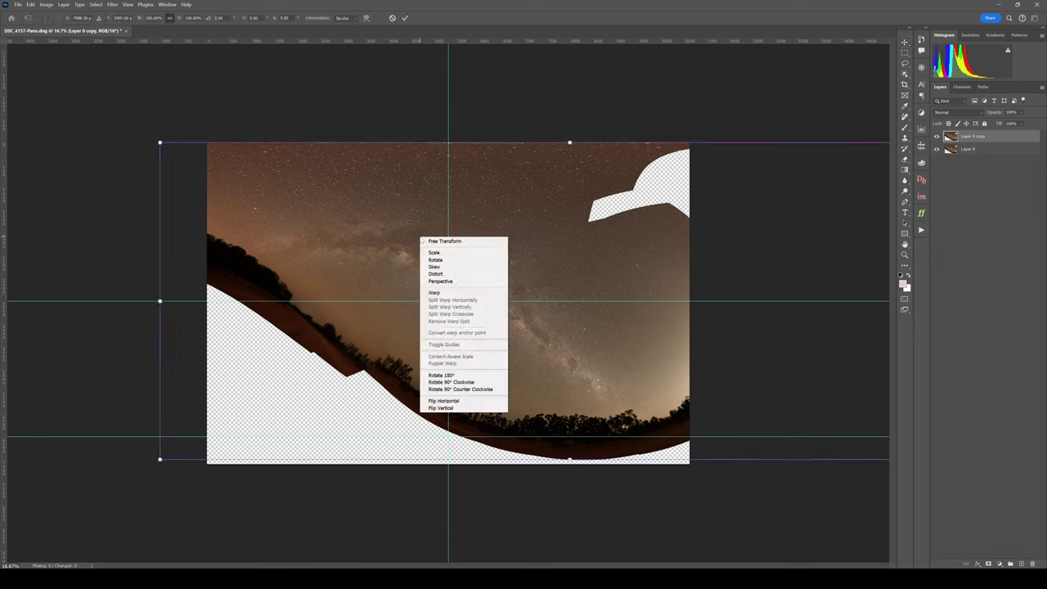
left_click(435, 292)
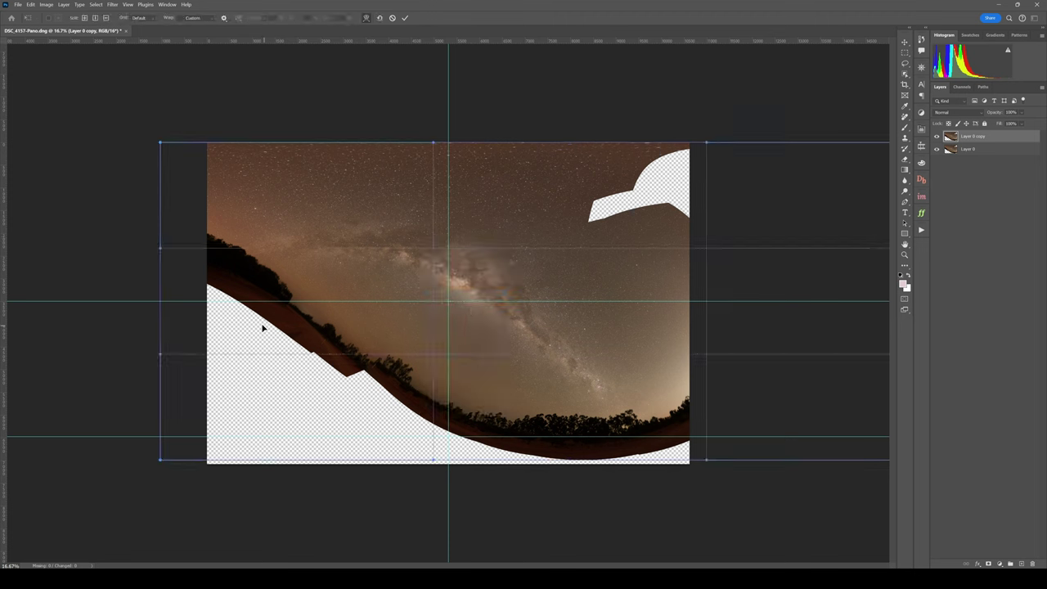
left_click_drag(161, 463, 164, 409)
left_click_drag(162, 251, 155, 318)
left_click_drag(164, 409, 172, 474)
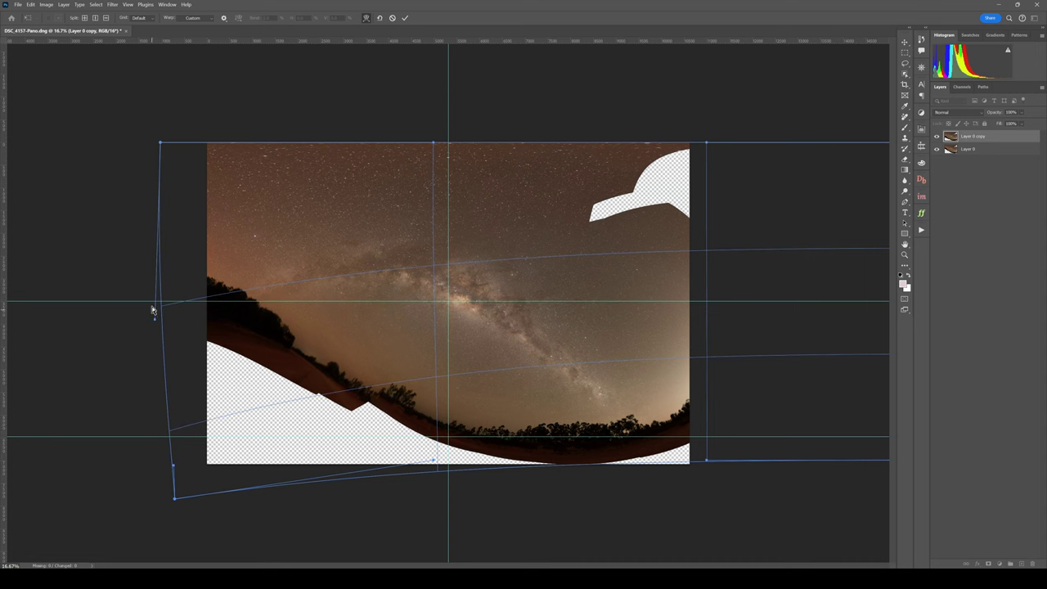
left_click_drag(157, 326, 163, 330)
left_click_drag(160, 143, 130, 138)
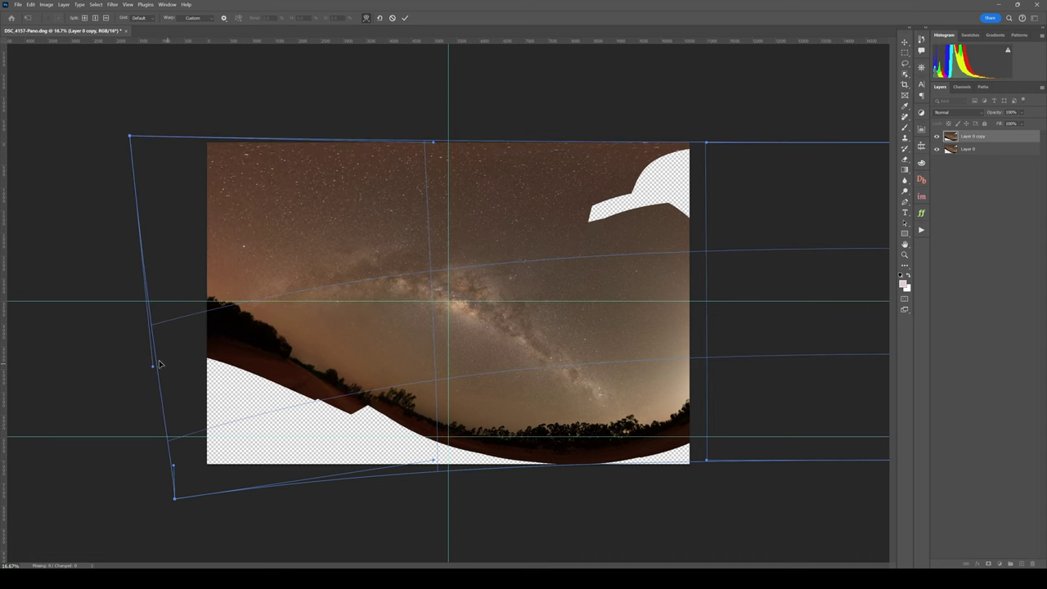
left_click_drag(155, 363, 151, 377)
left_click_drag(173, 465, 185, 494)
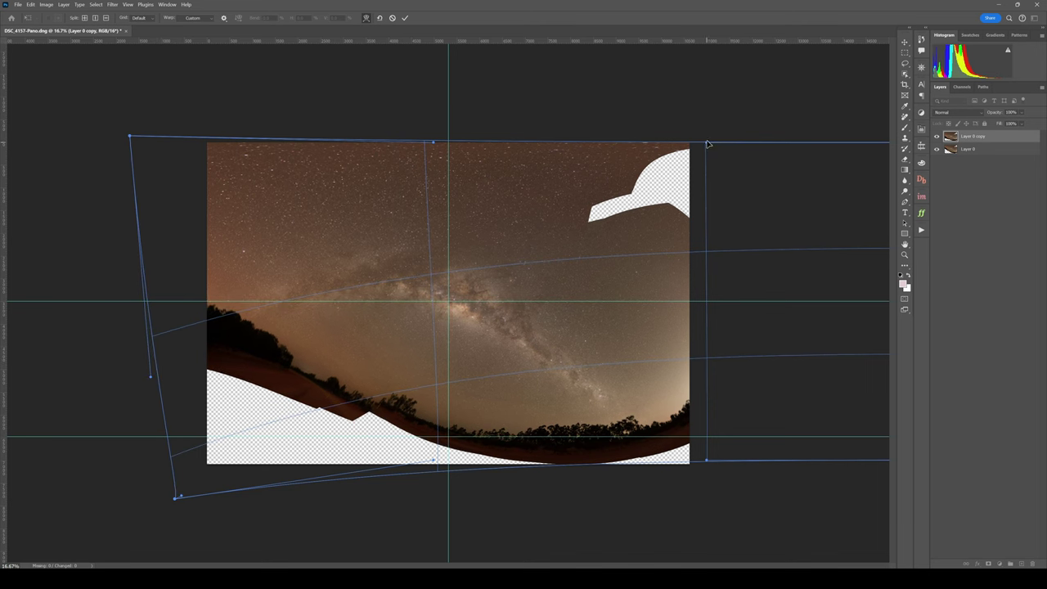
Step: Lift the right-side corners and trees upward, lower the bottom middle, and drop the left edge further
left_click_drag(710, 141, 717, 116)
left_click_drag(713, 271, 712, 250)
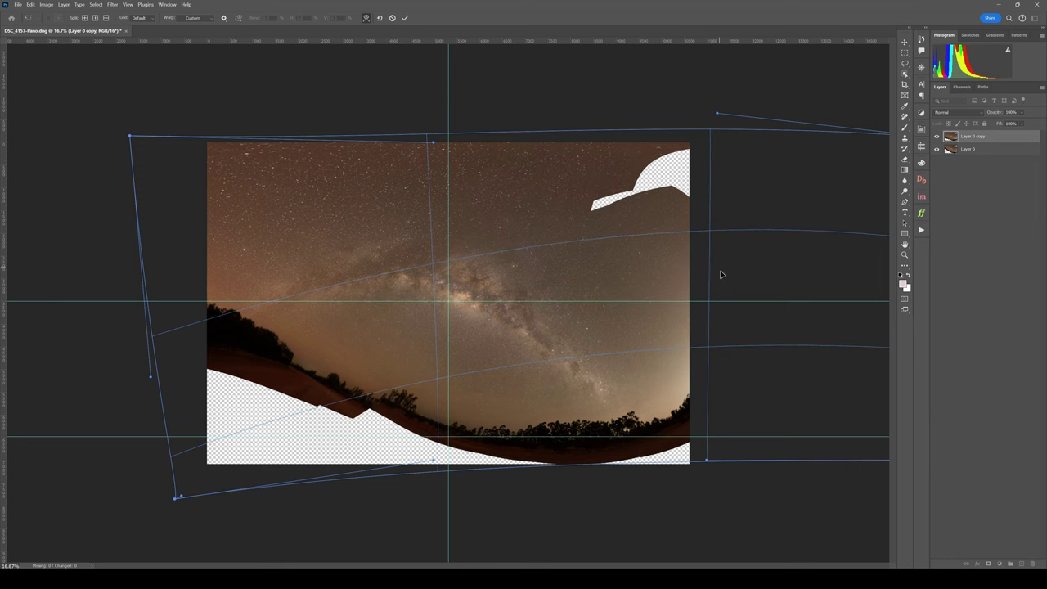
left_click_drag(698, 358, 708, 346)
left_click_drag(708, 461, 719, 463)
left_click_drag(427, 467, 425, 489)
left_click_drag(574, 455, 577, 415)
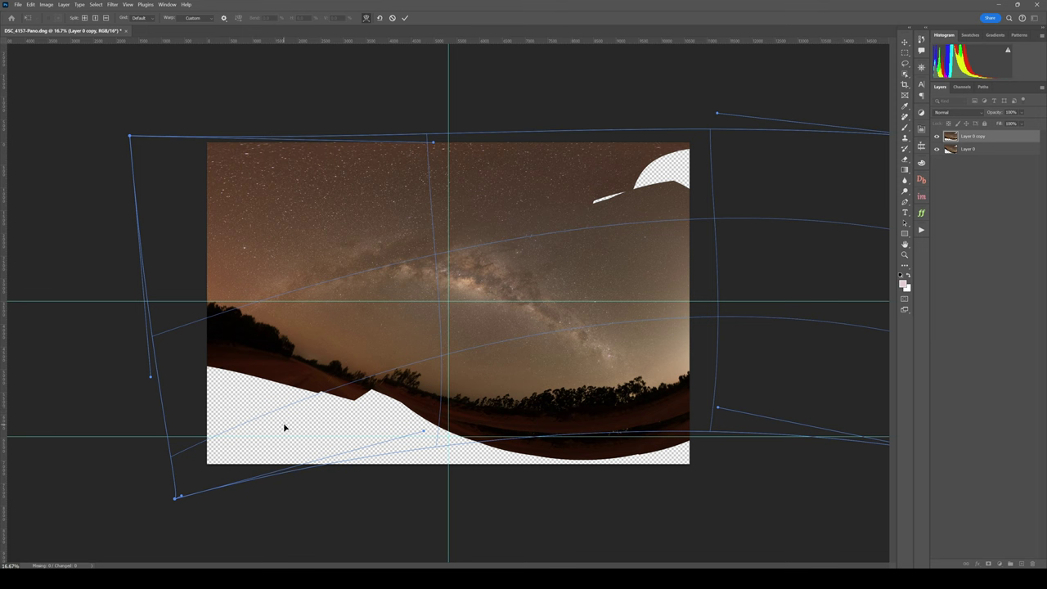
left_click_drag(149, 380, 150, 398)
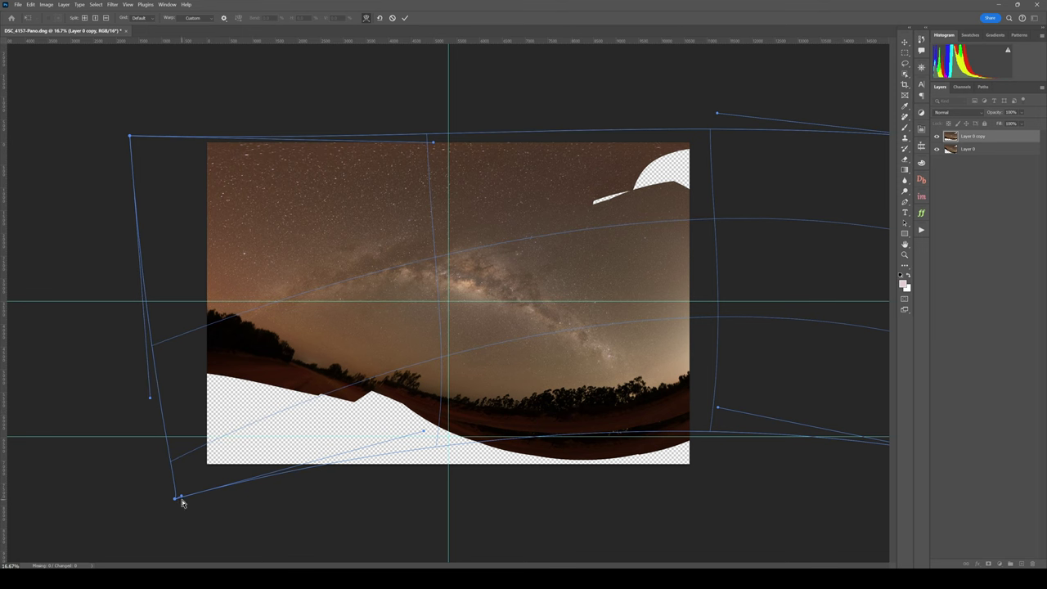
left_click_drag(175, 498, 201, 521)
left_click_drag(149, 398, 143, 449)
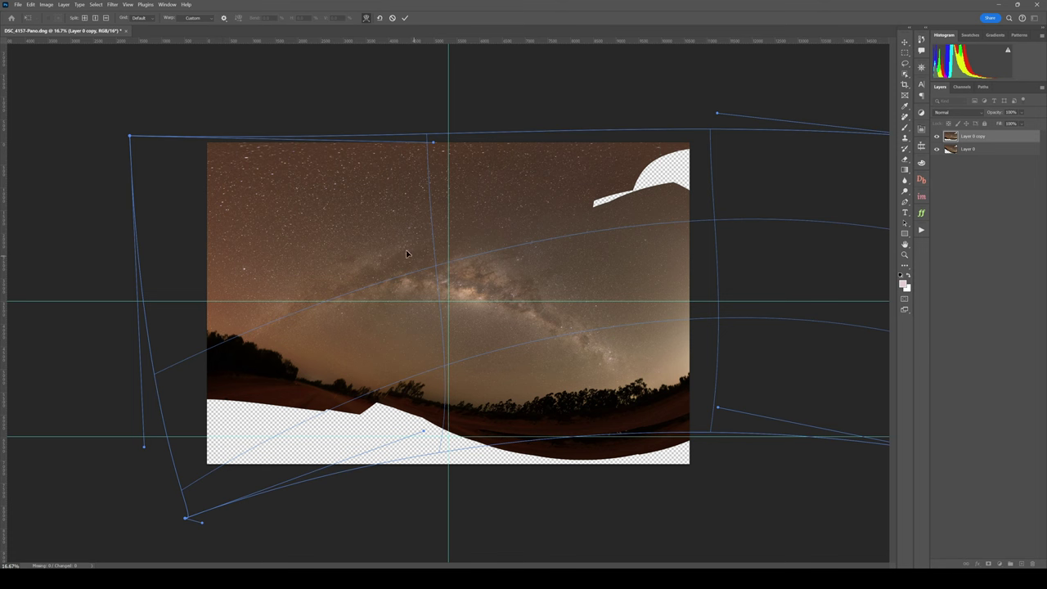
Step: Raise the top-right and right-side warp handles, shrinking the transparent gap at top right
left_click_drag(455, 168, 489, 187)
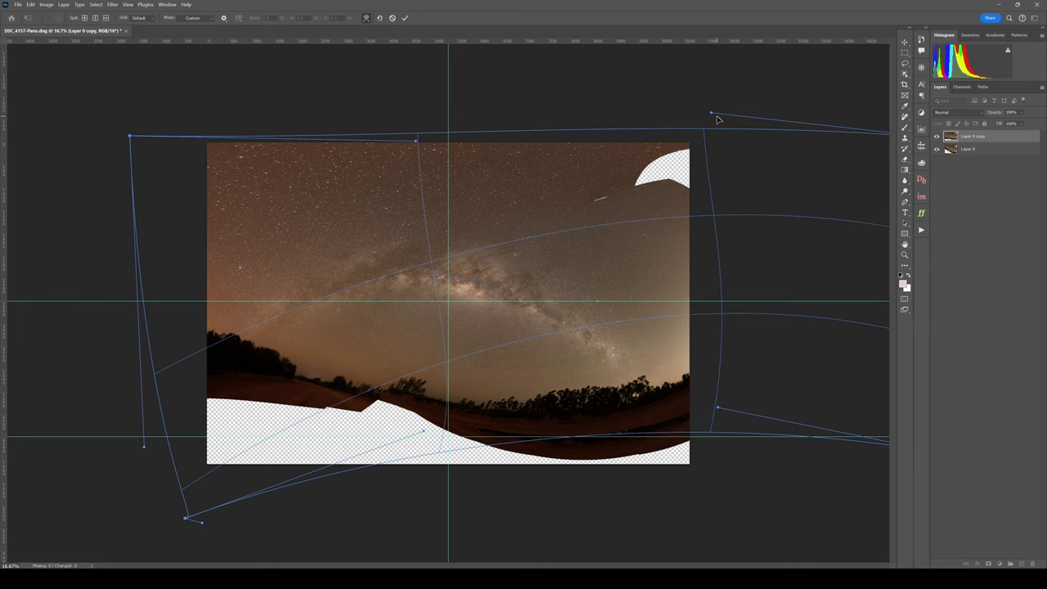
left_click_drag(716, 116, 718, 104)
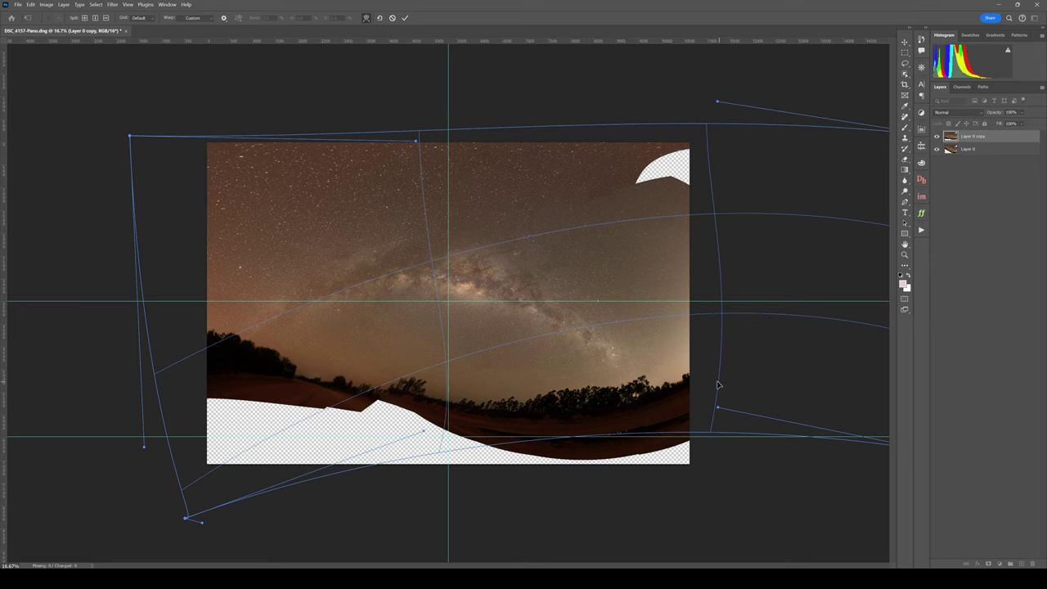
key("ctrl+minus")
left_click_drag(853, 265, 844, 192)
left_click_drag(847, 342, 852, 293)
left_click_drag(838, 192, 829, 163)
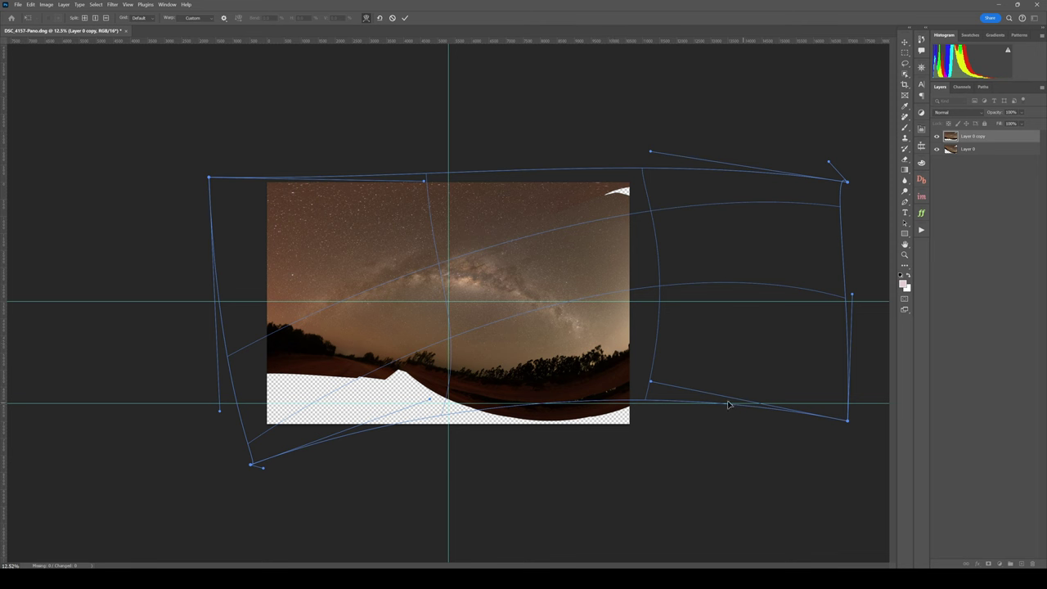
Step: Reshape the horizon, lower-right and bottom-left warp handles to smooth the Milky Way arch
left_click_drag(650, 384, 655, 389)
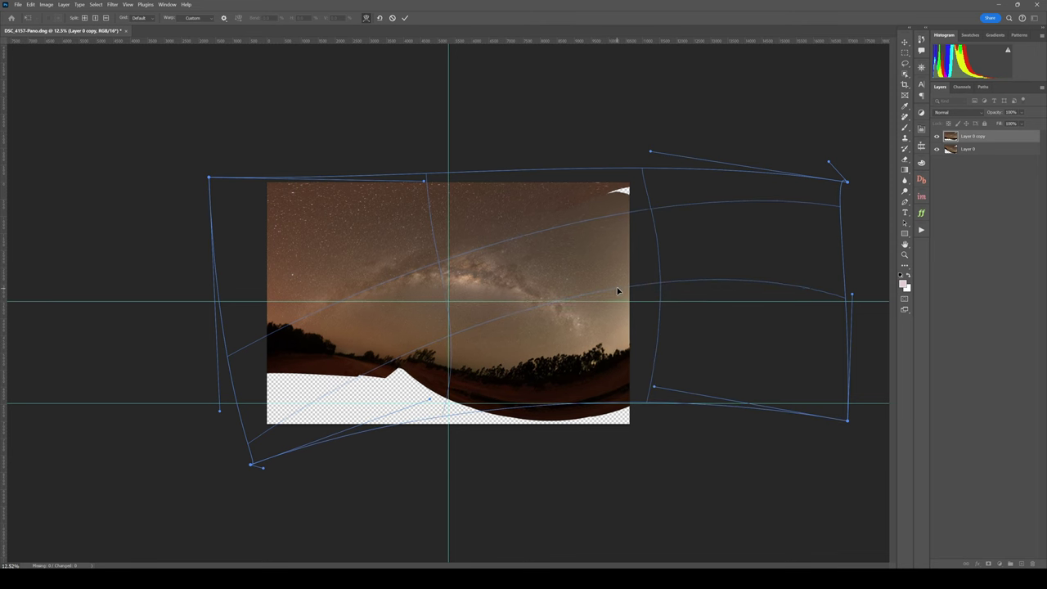
left_click_drag(478, 340, 507, 283)
key("ctrl+0")
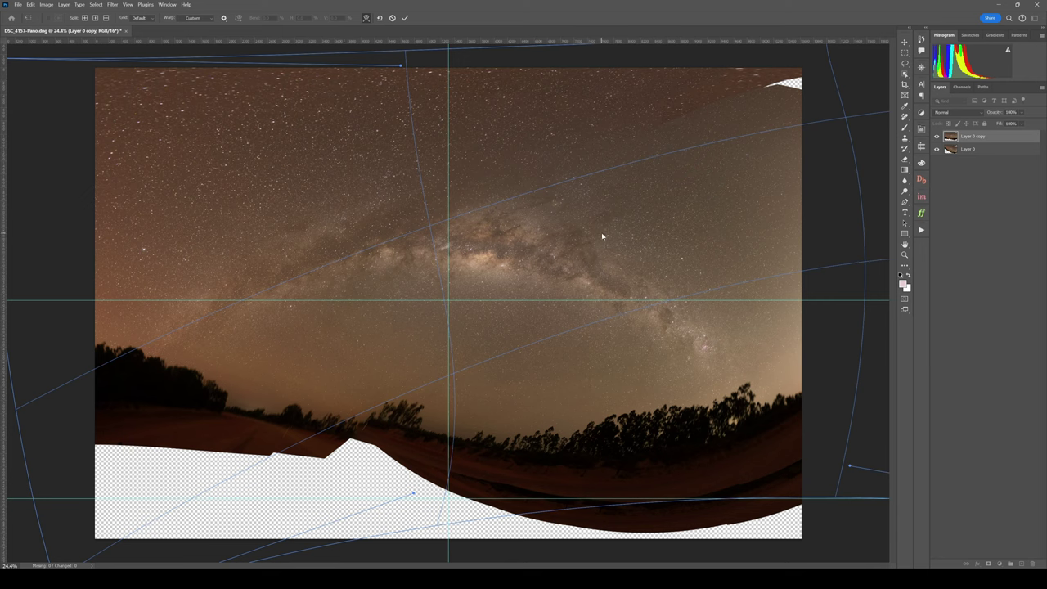
key("ctrl+minus")
key("ctrl+minus")
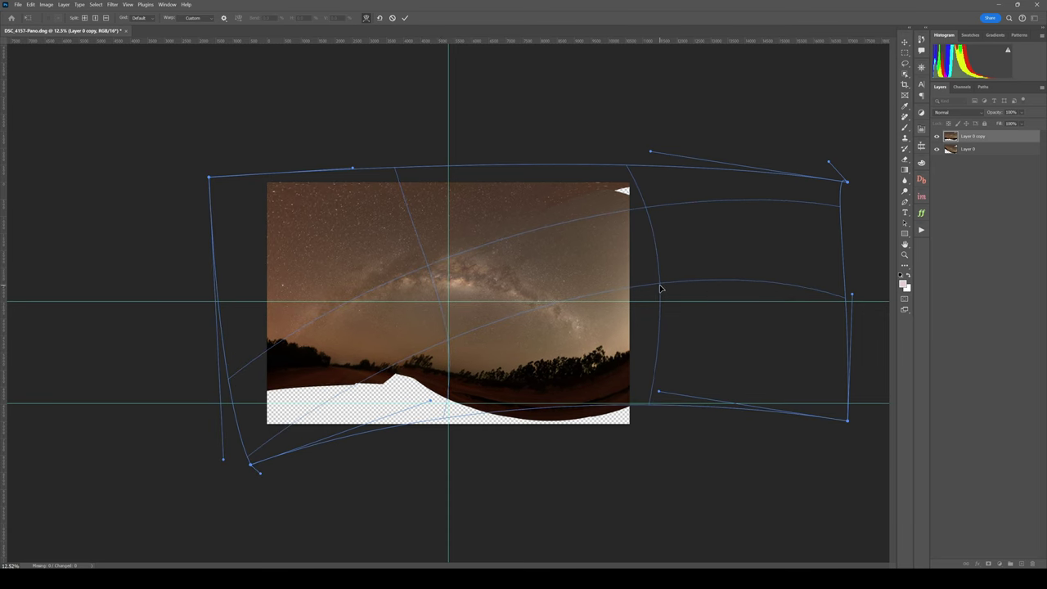
key("ctrl+plus")
key("ctrl+minus")
left_click_drag(159, 543, 136, 537)
key("ctrl+minus")
left_click_drag(777, 385, 773, 418)
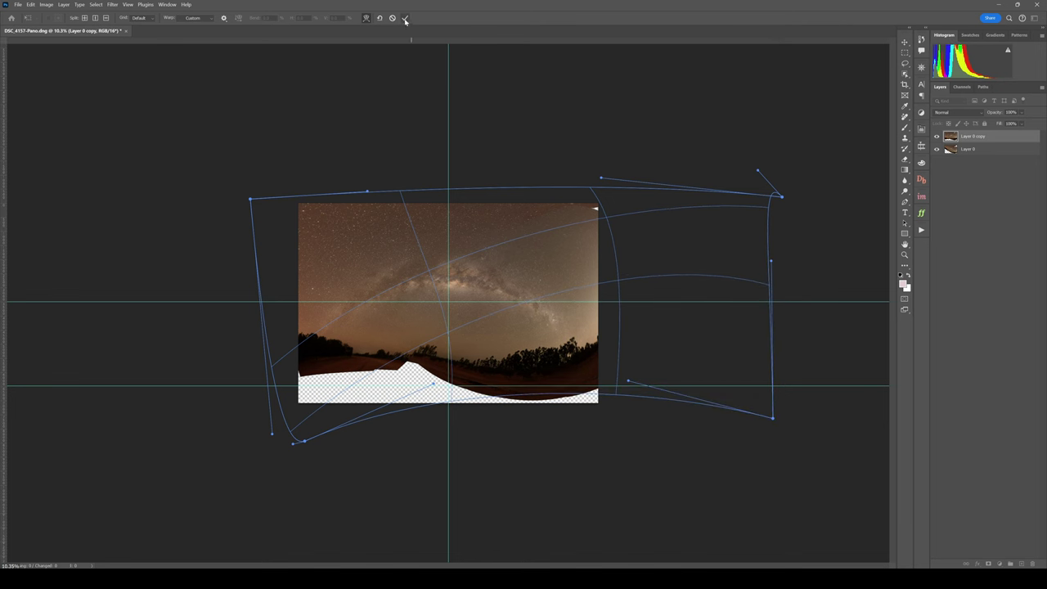
Step: Commit the warp, hide Layer 0, and shift the warped panorama down on the canvas
left_click(405, 18)
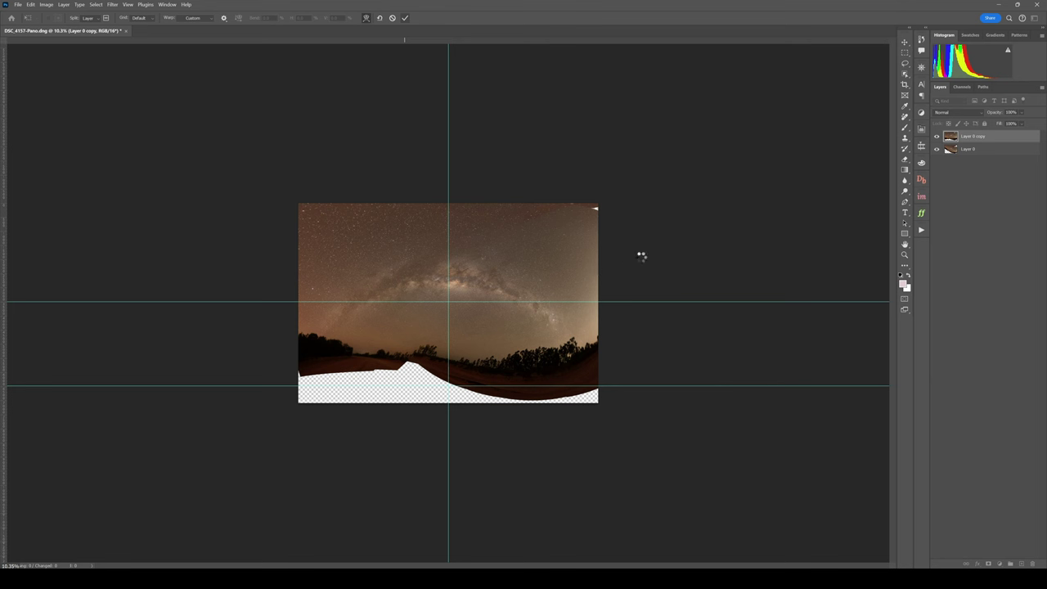
left_click(938, 149)
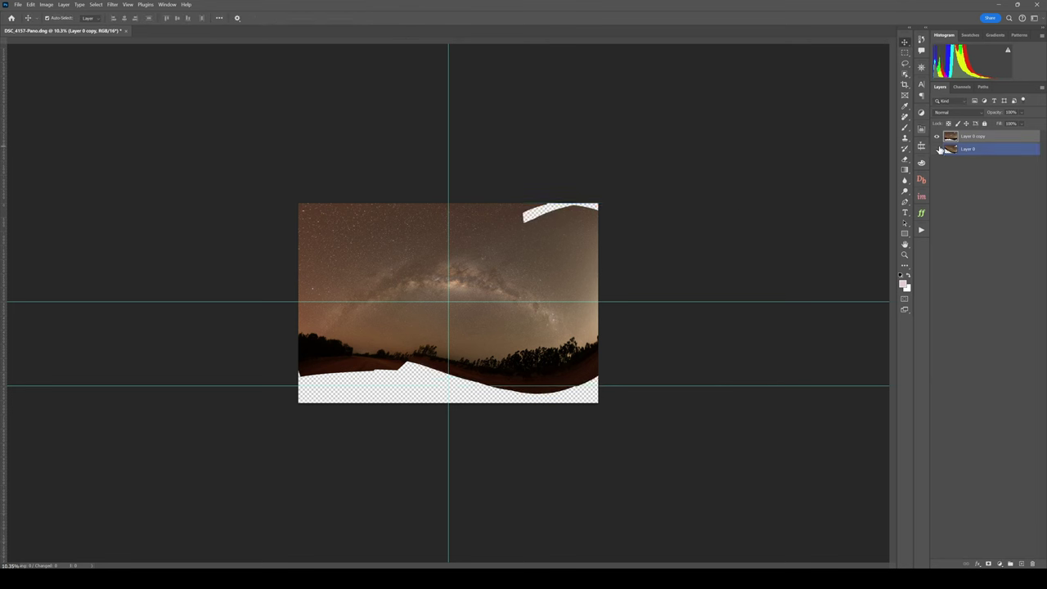
scroll(447, 297, "up", 3)
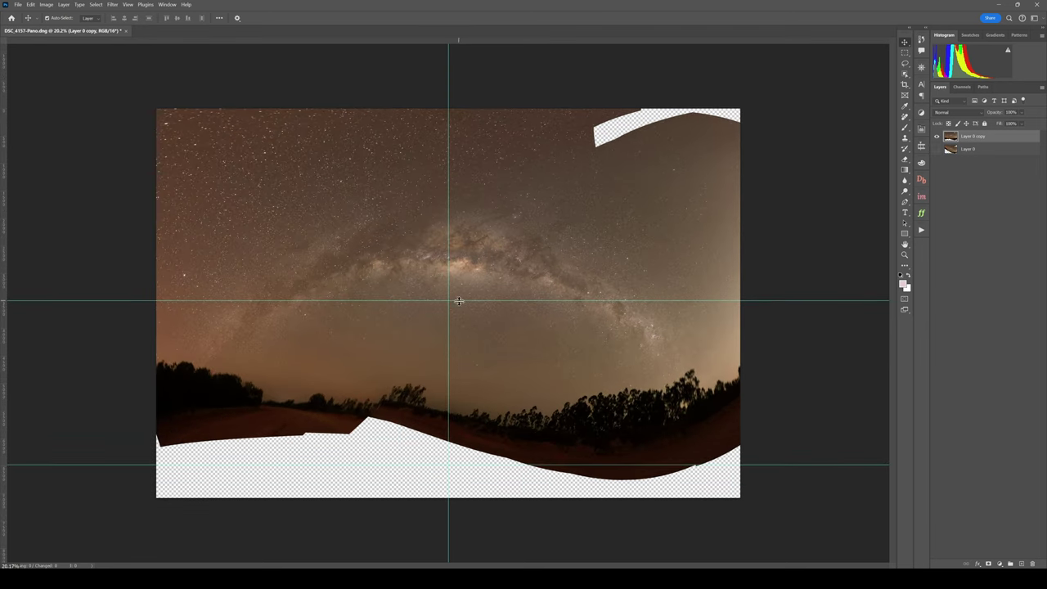
left_click_drag(461, 283, 461, 322)
key("c")
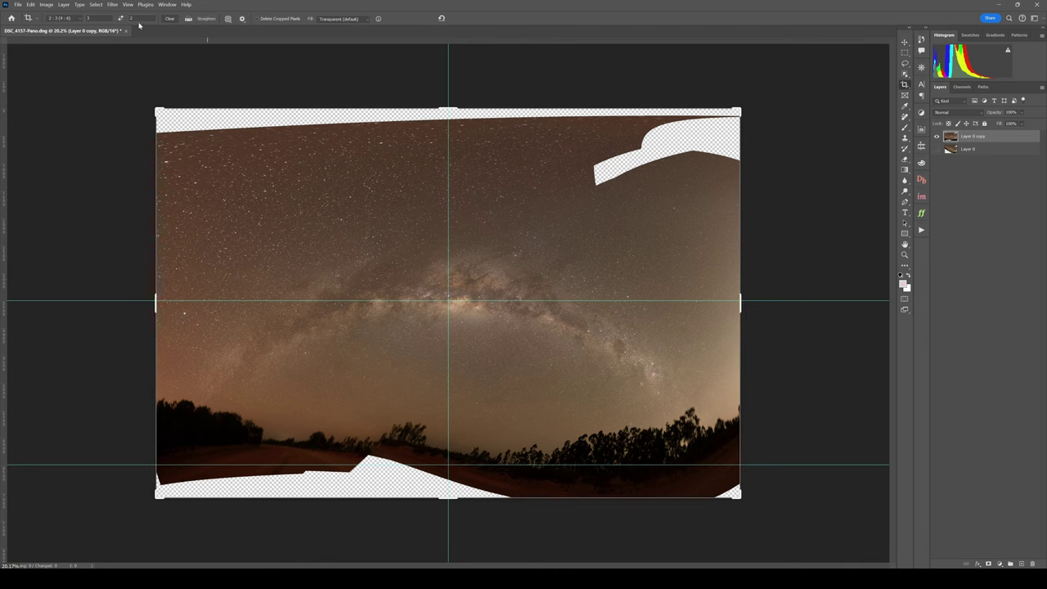
Step: Crop at free ratio, moving the top edge down and bottom edge up past the transparent areas
left_click(169, 18)
left_click_drag(449, 107, 462, 145)
left_click_drag(452, 471, 453, 447)
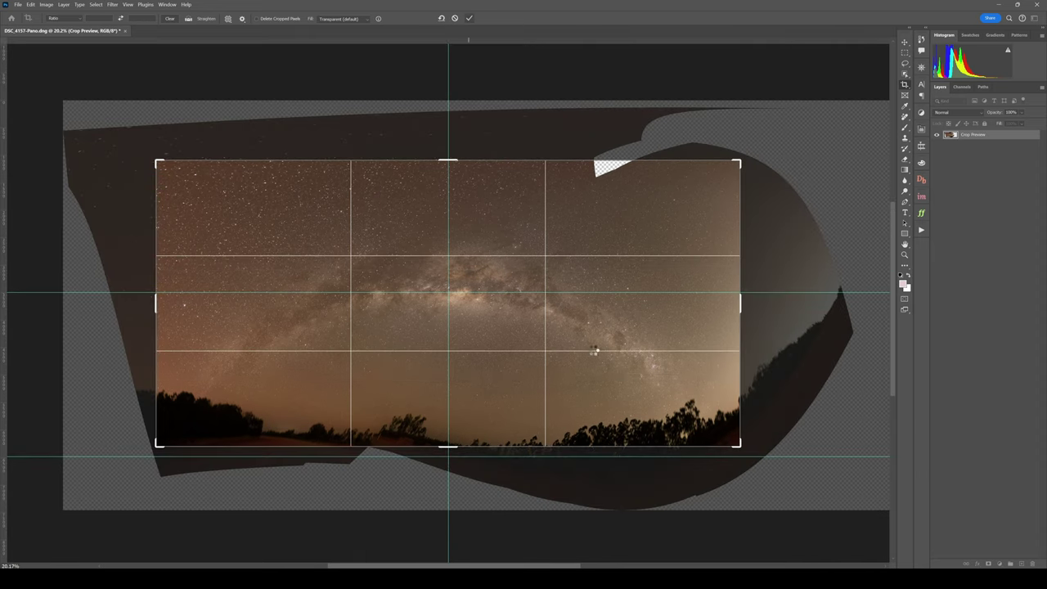
key("Return")
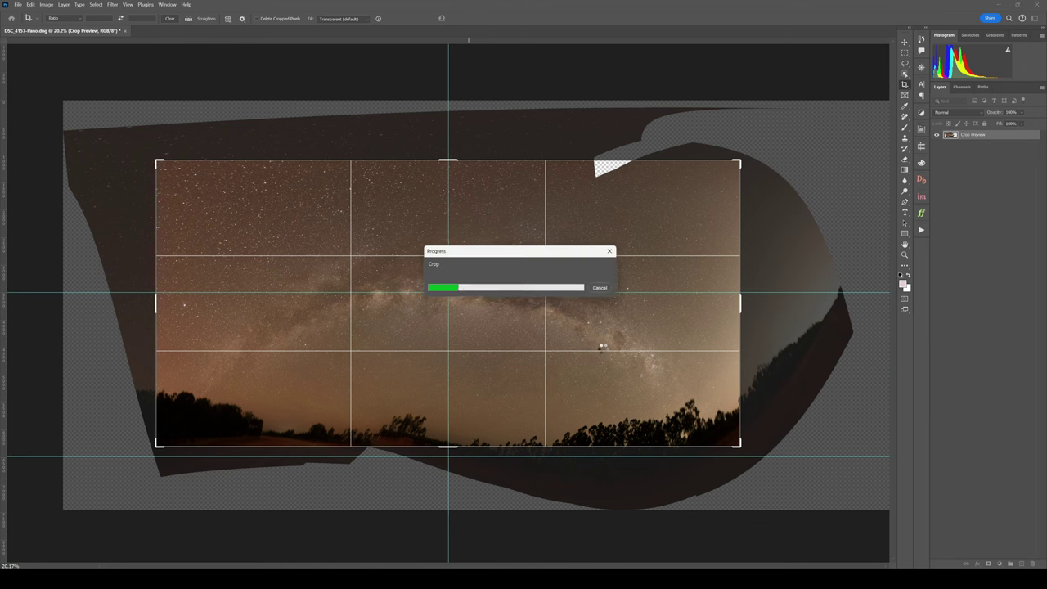
key("v")
key("ctrl+minus")
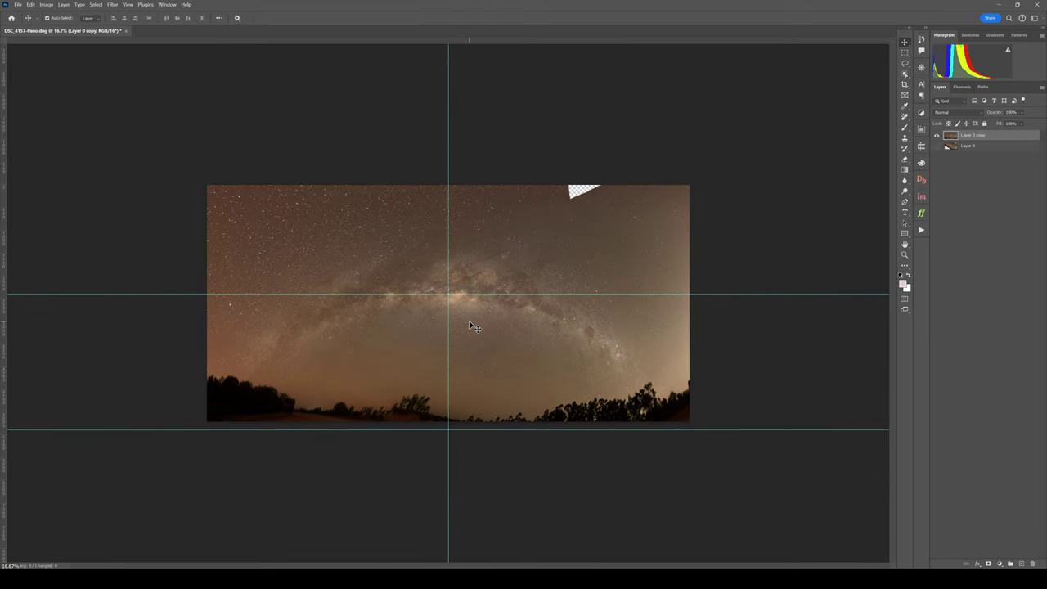
Step: Run the Clear Guides action from the Actions panel to remove all guides
scroll(469, 325, "up", 1)
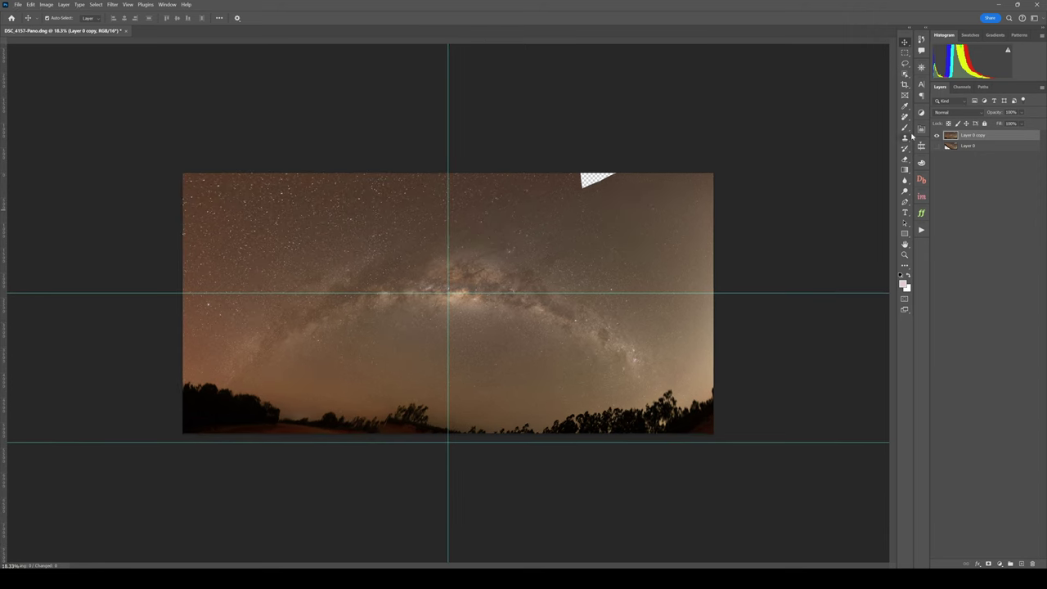
left_click(922, 231)
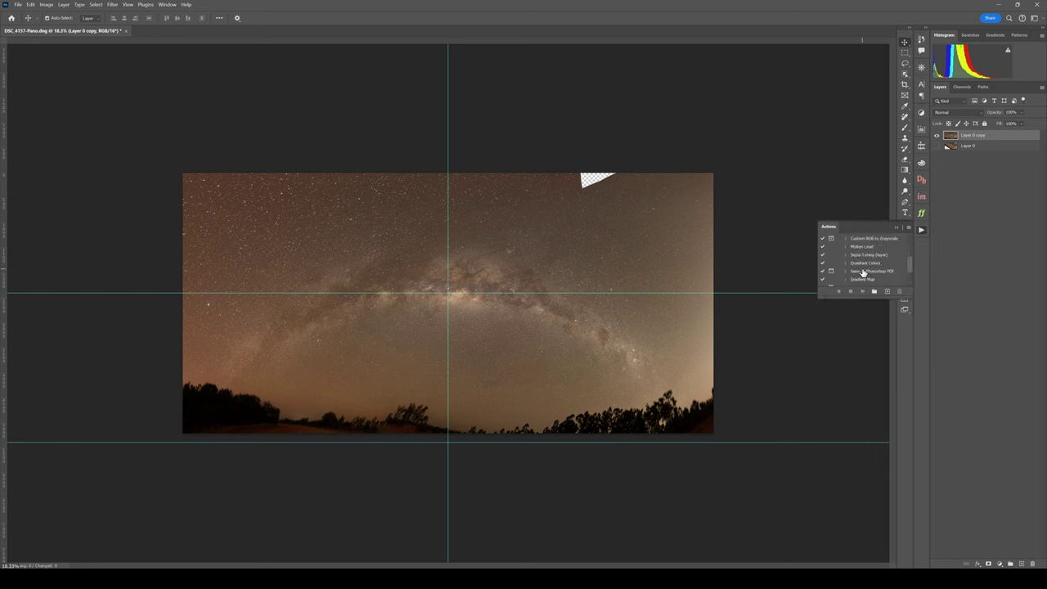
scroll(862, 274, "down", 2)
left_click(861, 284)
left_click(863, 292)
Step: Lasso the transparent notch at the top and Content-Aware Fill it onto a new layer
key("l")
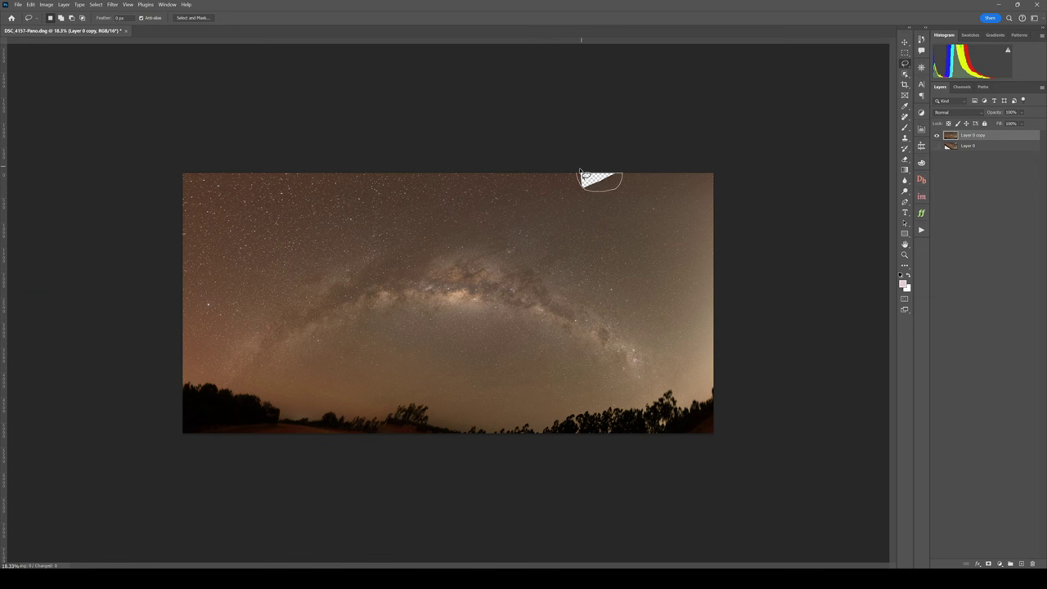
left_click_drag(622, 172, 602, 183)
right_click(602, 182)
left_click(642, 298)
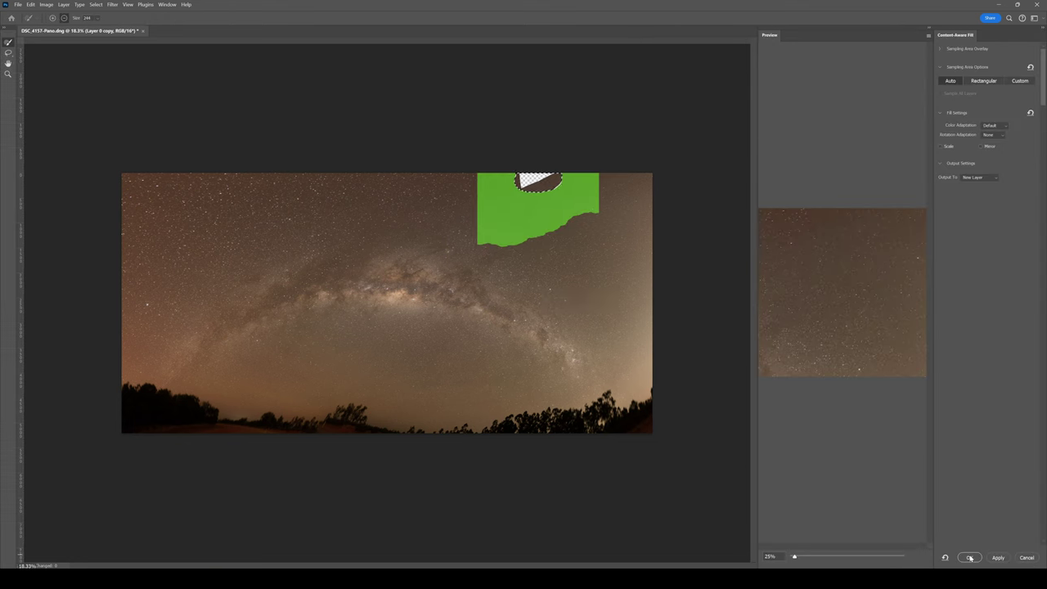
left_click(969, 557)
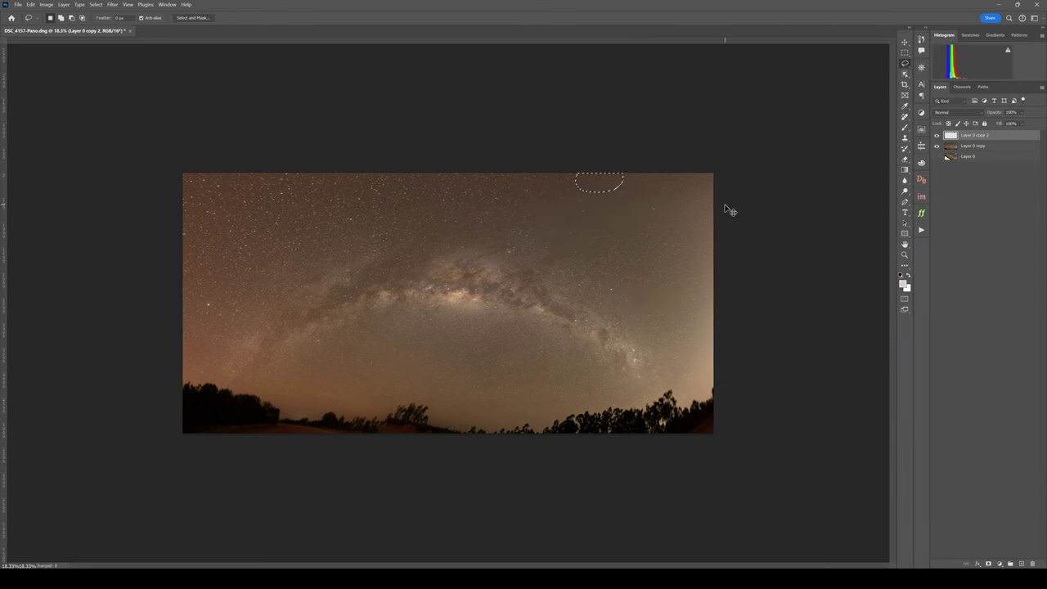
Step: Deselect, then merge the fill patch and Layer 0 copy into a single Layer 0 copy 2
key("ctrl+d")
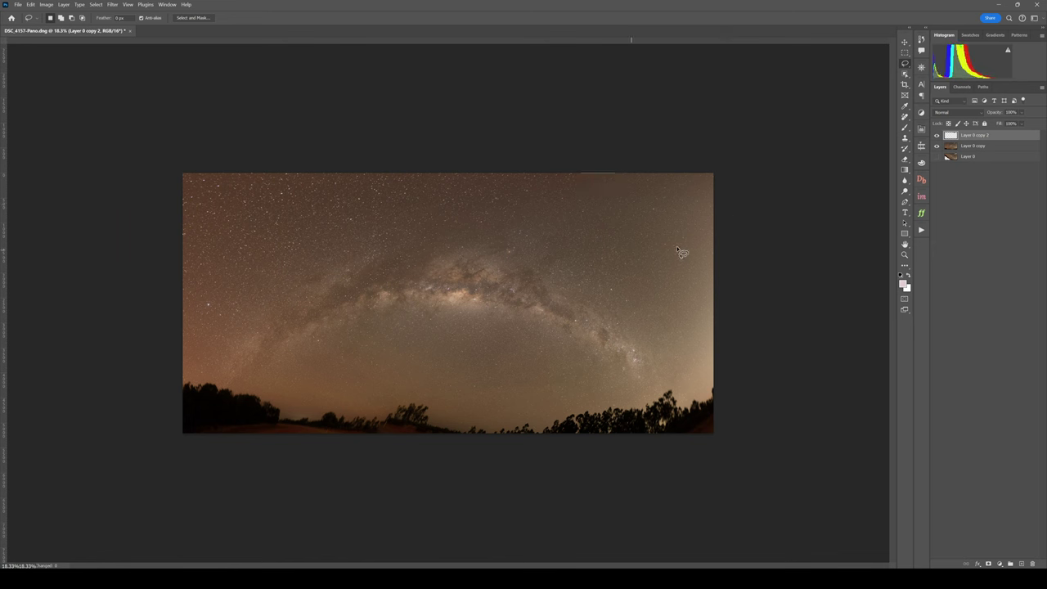
key("v")
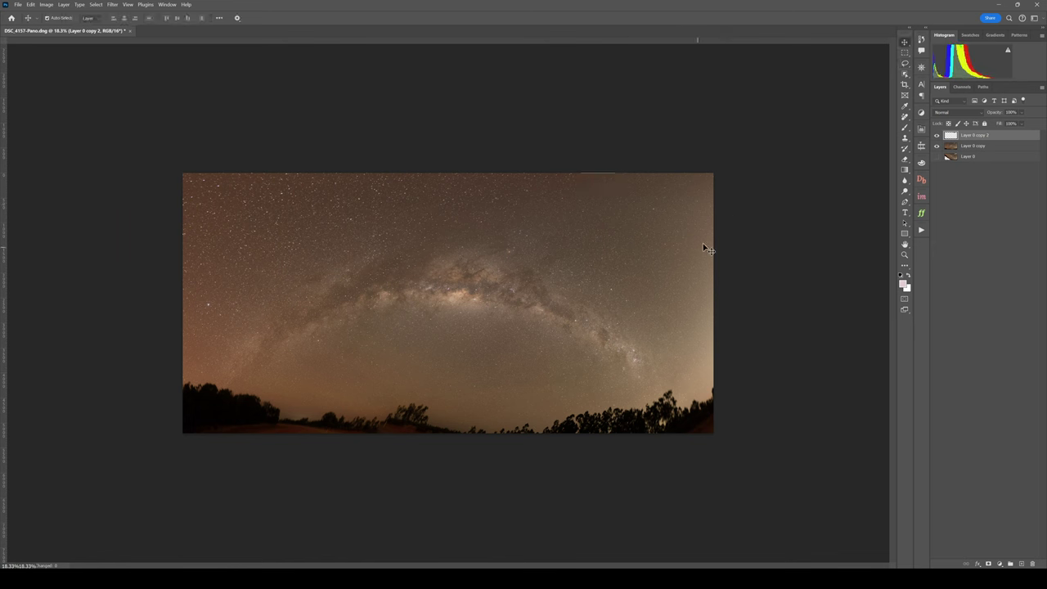
left_click(973, 145, "shift")
key("ctrl+e")
key("ctrl+t")
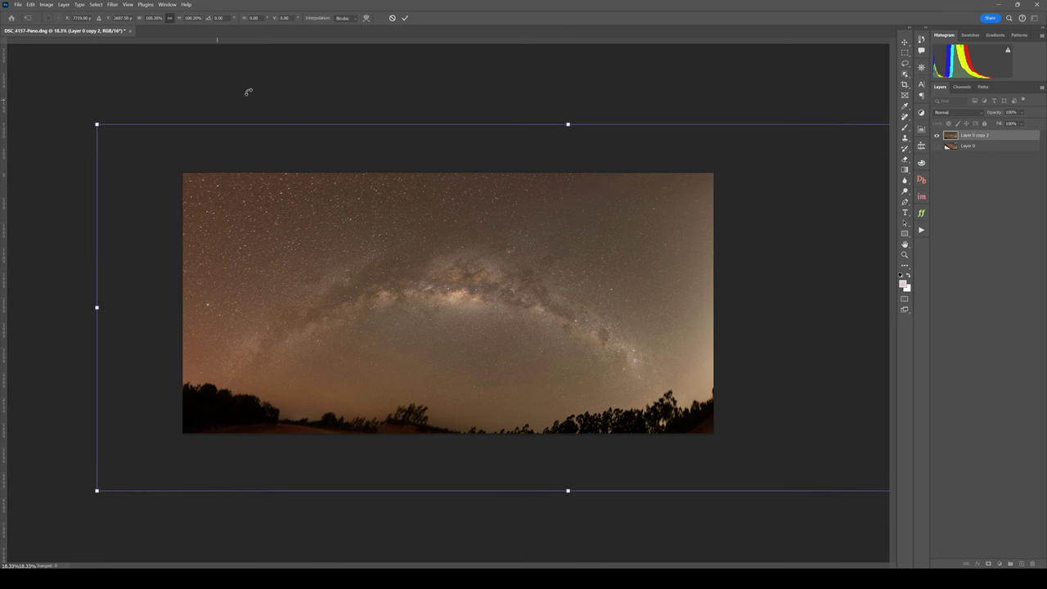
left_click(404, 18)
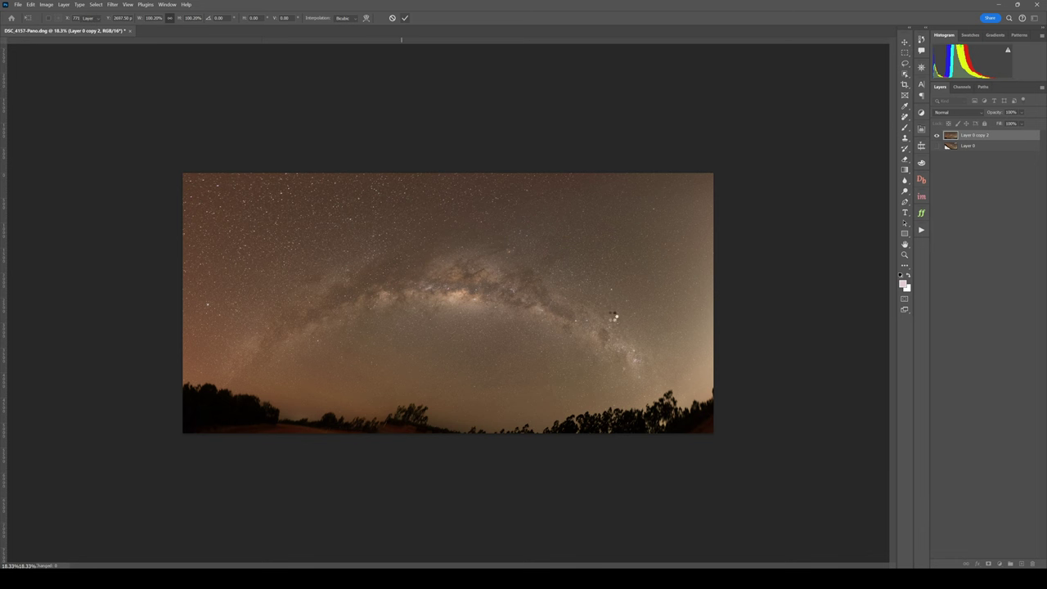
Step: Toggle layer visibility, test-move Layer 0 and undo it, then make Layer 0 active
left_click(936, 134)
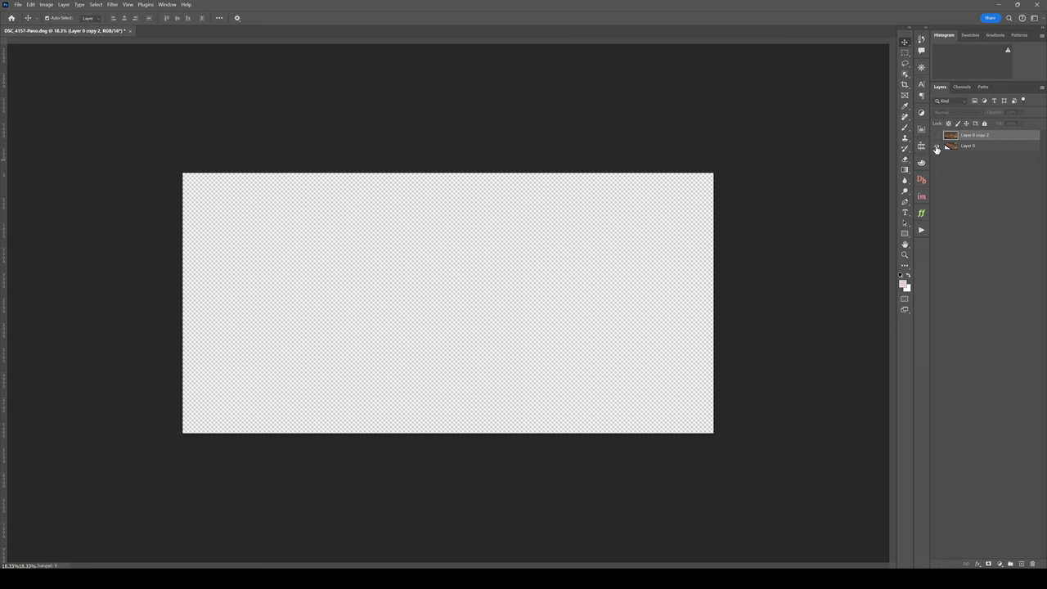
left_click(937, 145)
left_click_drag(525, 273, 564, 280)
key("ctrl+z")
key("ctrl+z")
key("ctrl+z")
left_click(687, 303)
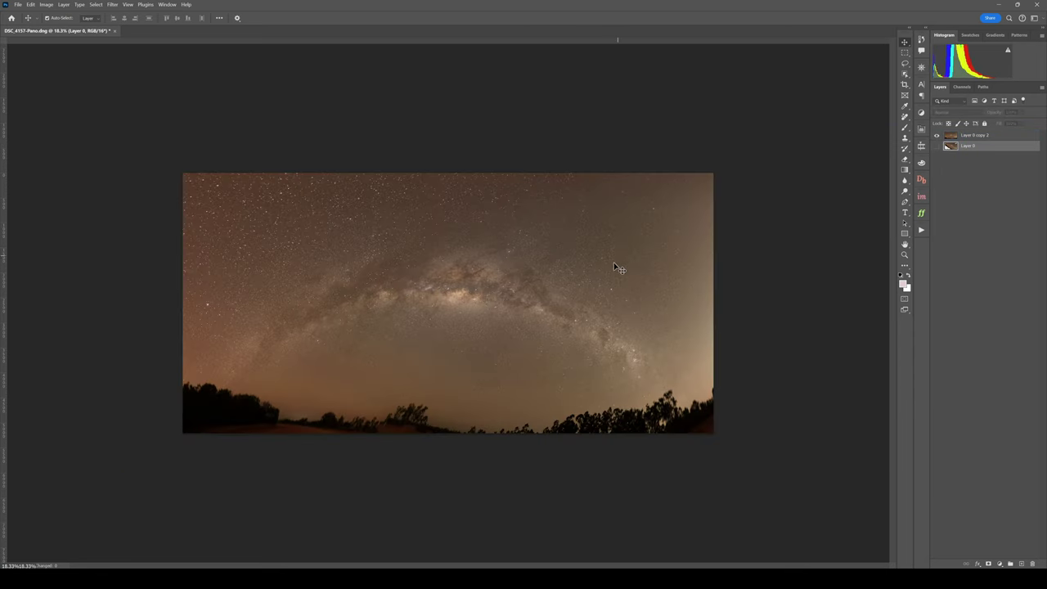